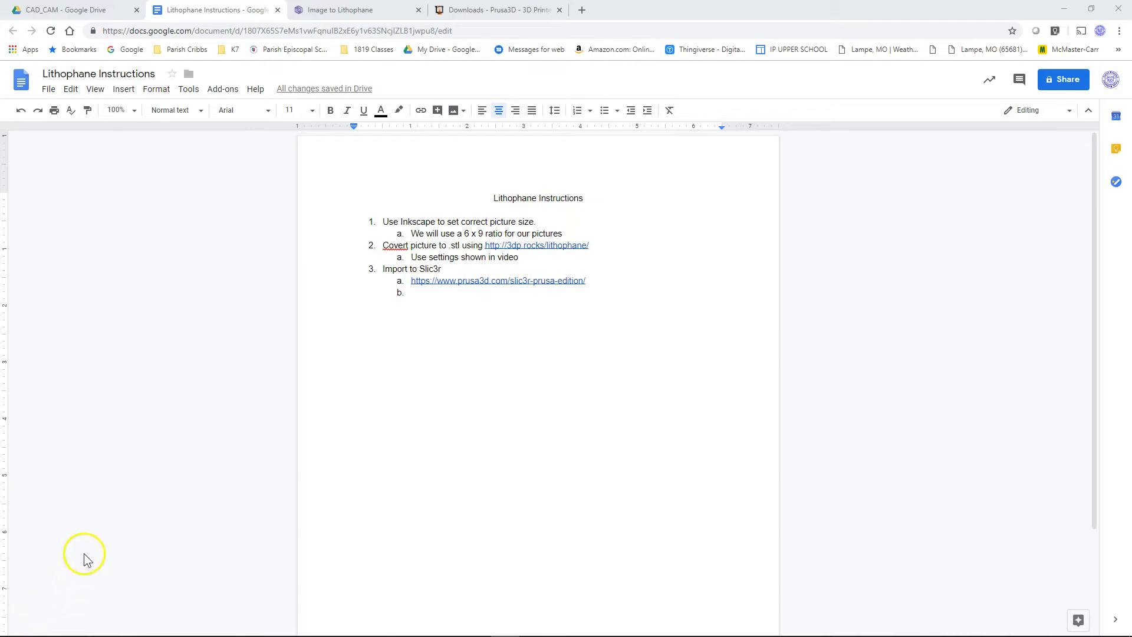
Step: Bring up Inkscape and import the peru123 photo into the blank document
{"action": "mouse_move", "coordinate": [245, 628]}
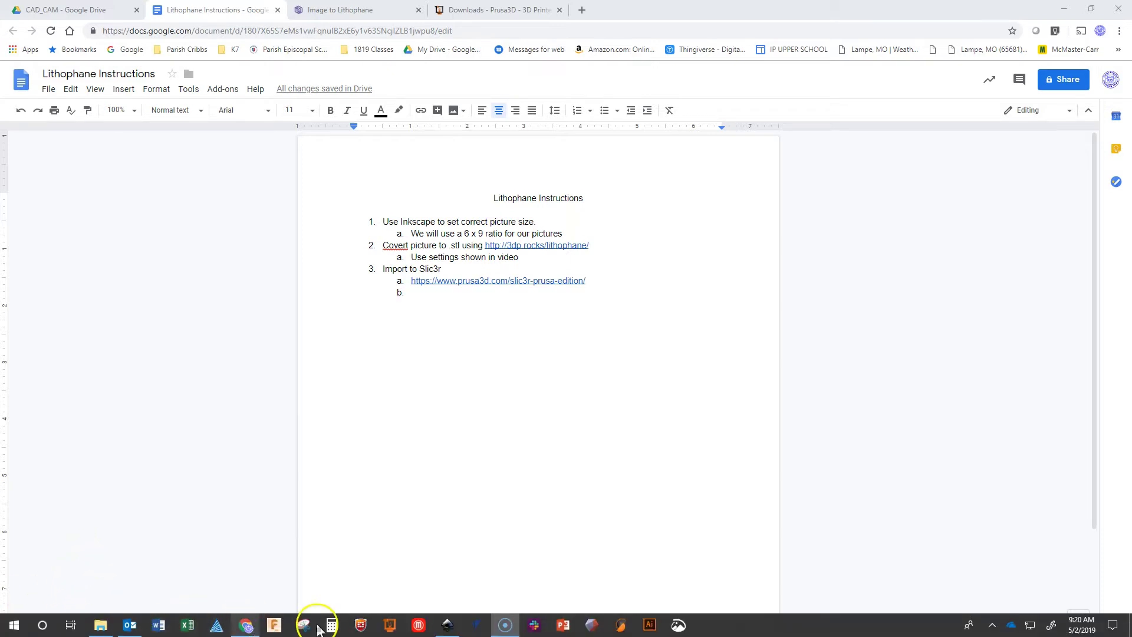
{"action": "left_click", "coordinate": [446, 626]}
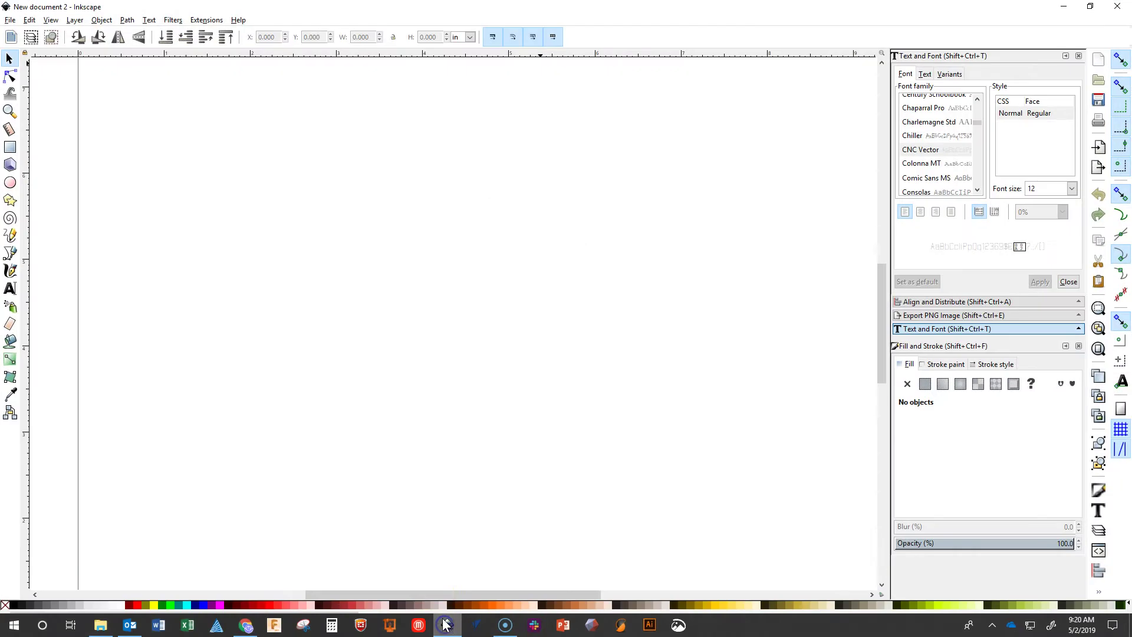
{"action": "left_click", "coordinate": [10, 22]}
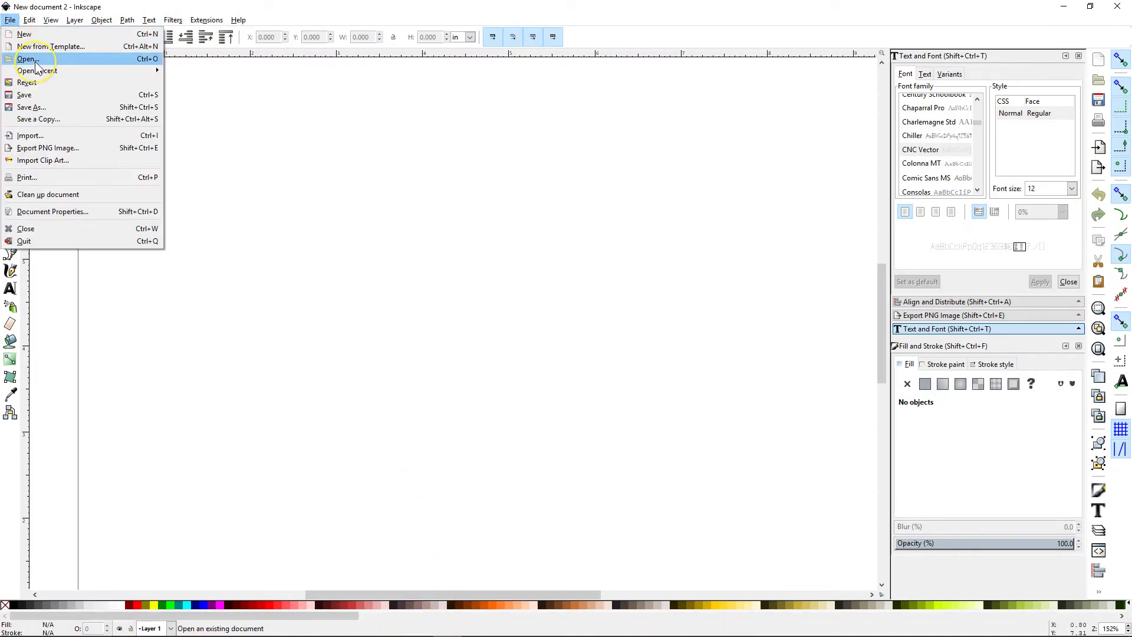
{"action": "left_click", "coordinate": [38, 136]}
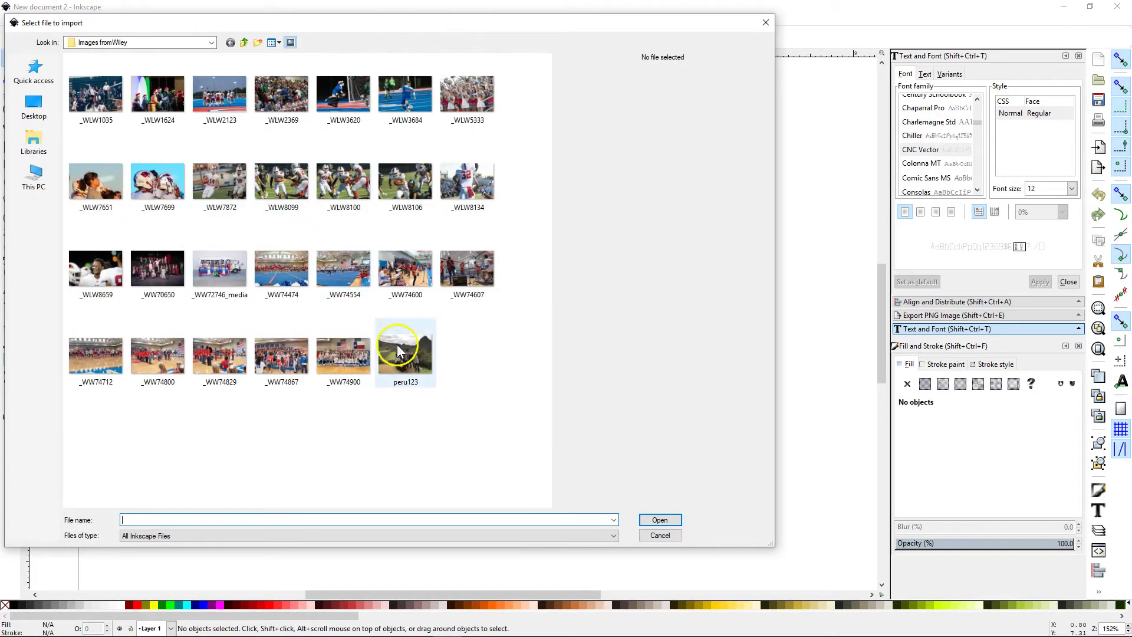
{"action": "left_click", "coordinate": [411, 357]}
{"action": "left_click", "coordinate": [660, 520]}
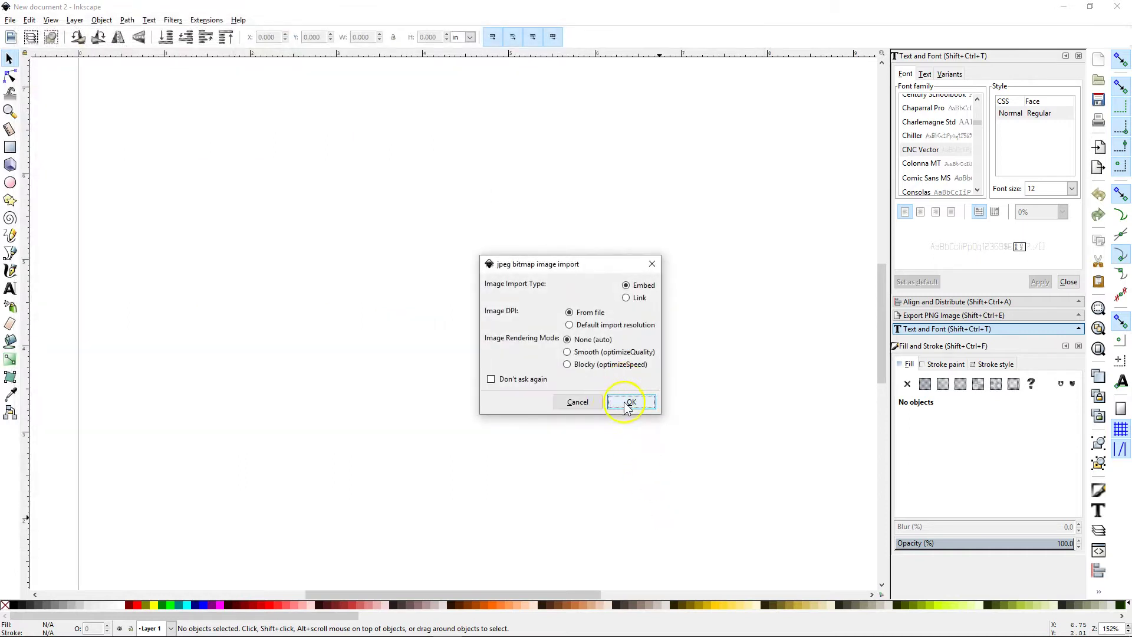
Step: Embed the photo, scale it proportionally to about 13.66 × 10.25 in, and move it over the page
{"action": "left_click", "coordinate": [626, 402]}
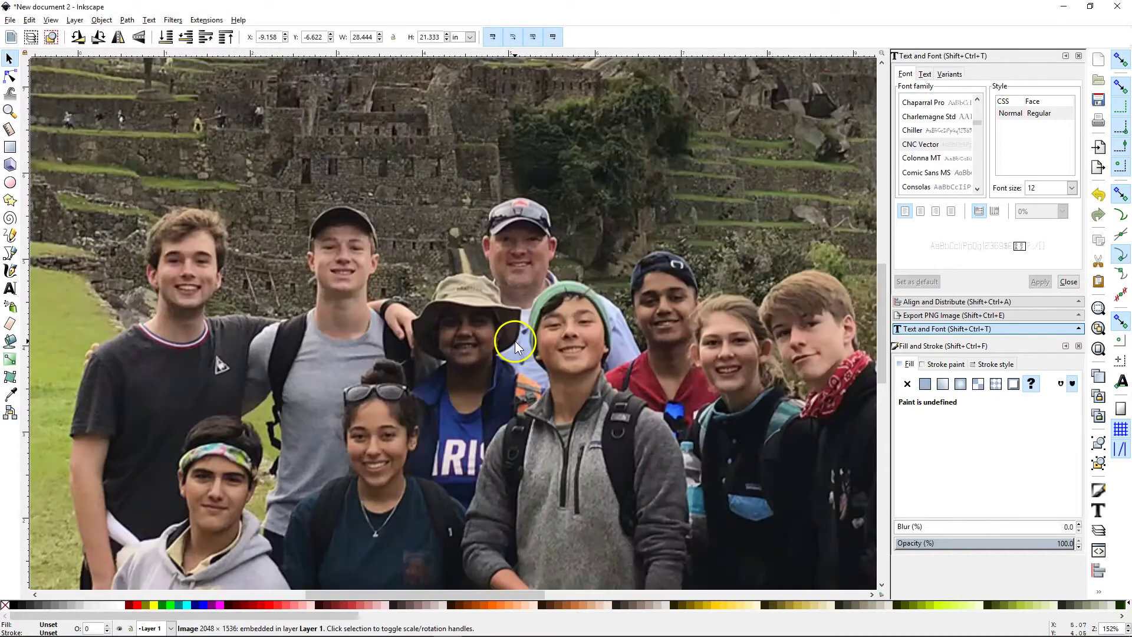
{"action": "scroll", "coordinate": [476, 340], "scroll_direction": "down", "scroll_amount": 6}
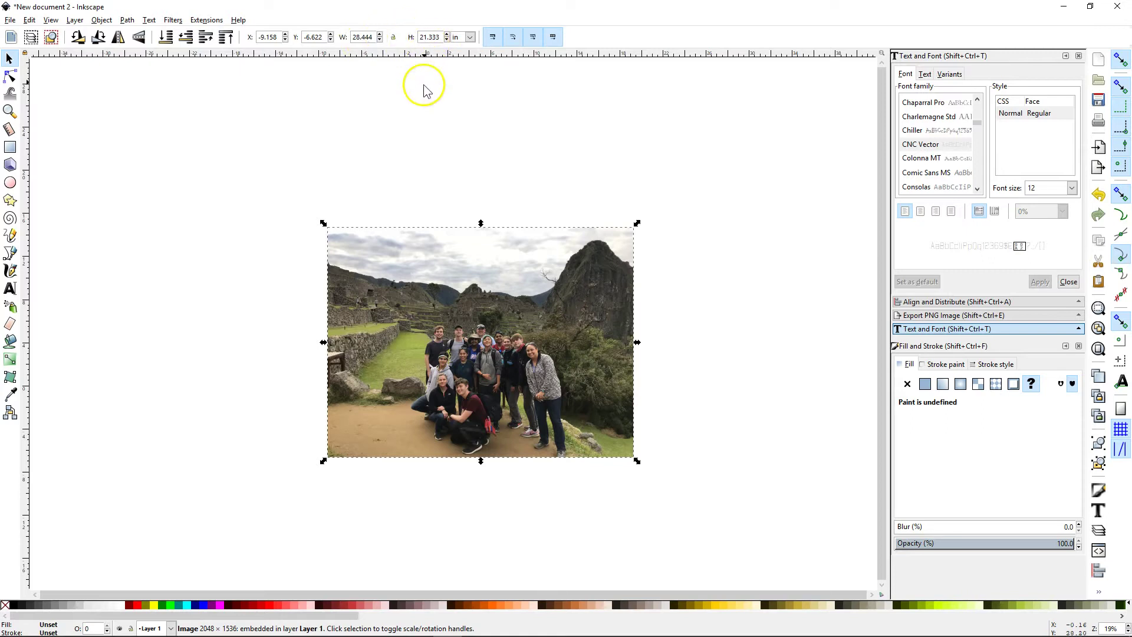
{"action": "left_click", "coordinate": [392, 37]}
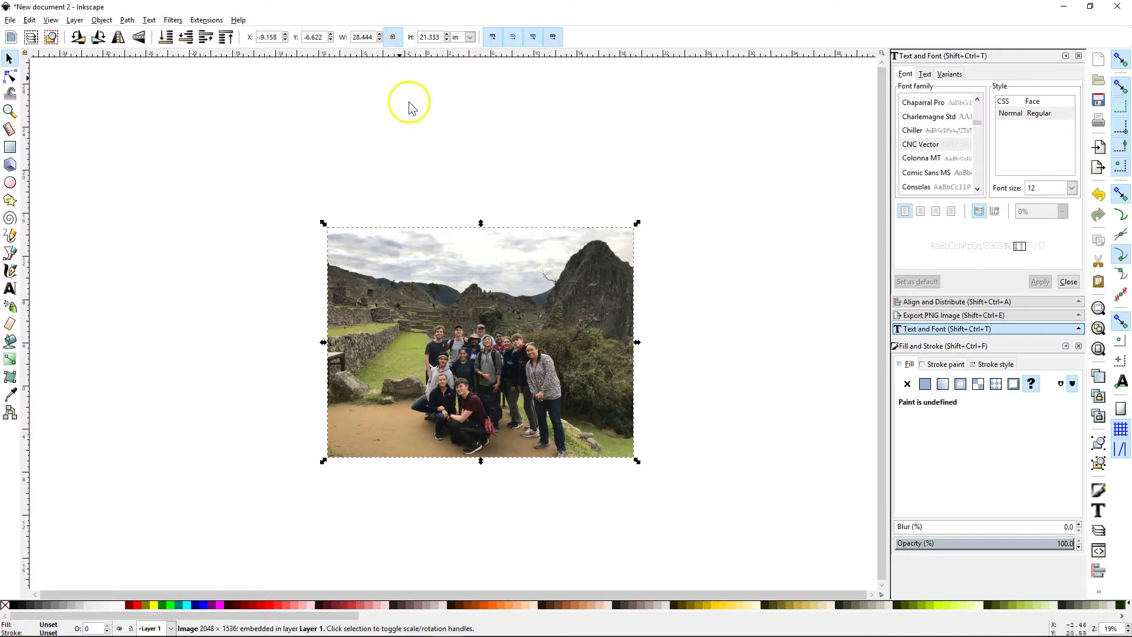
{"action": "left_click_drag", "start_coordinate": [324, 224], "coordinate": [486, 337]}
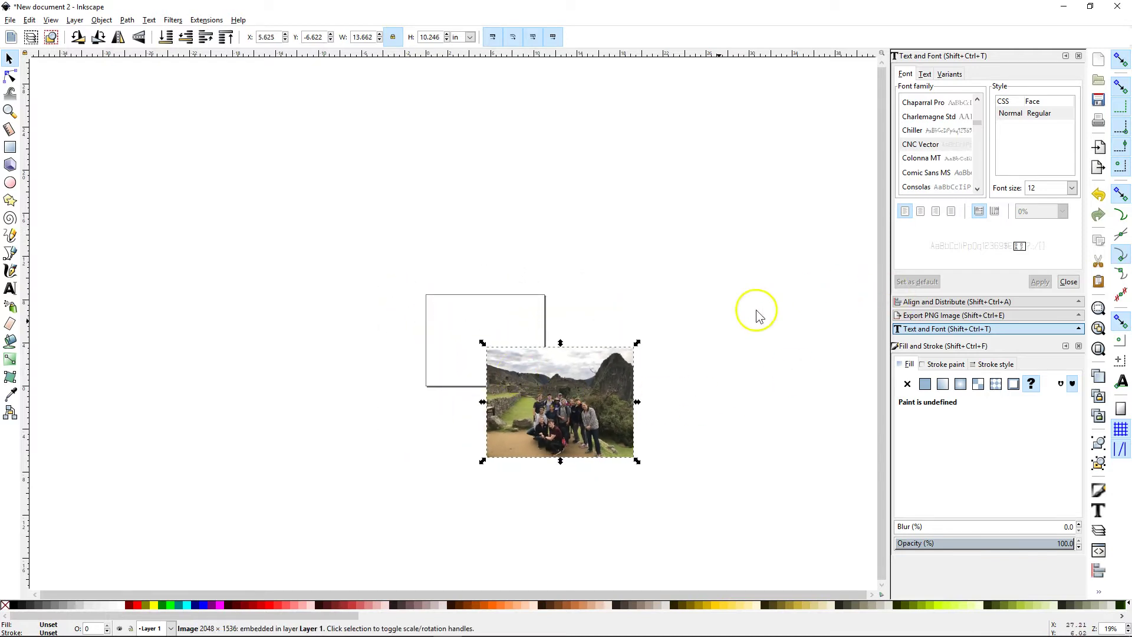
{"action": "left_click_drag", "start_coordinate": [561, 406], "coordinate": [430, 279]}
Step: Draw a rectangle on the canvas and size it to 9 × 6 in
{"action": "scroll", "coordinate": [430, 279], "scroll_direction": "up", "scroll_amount": 2}
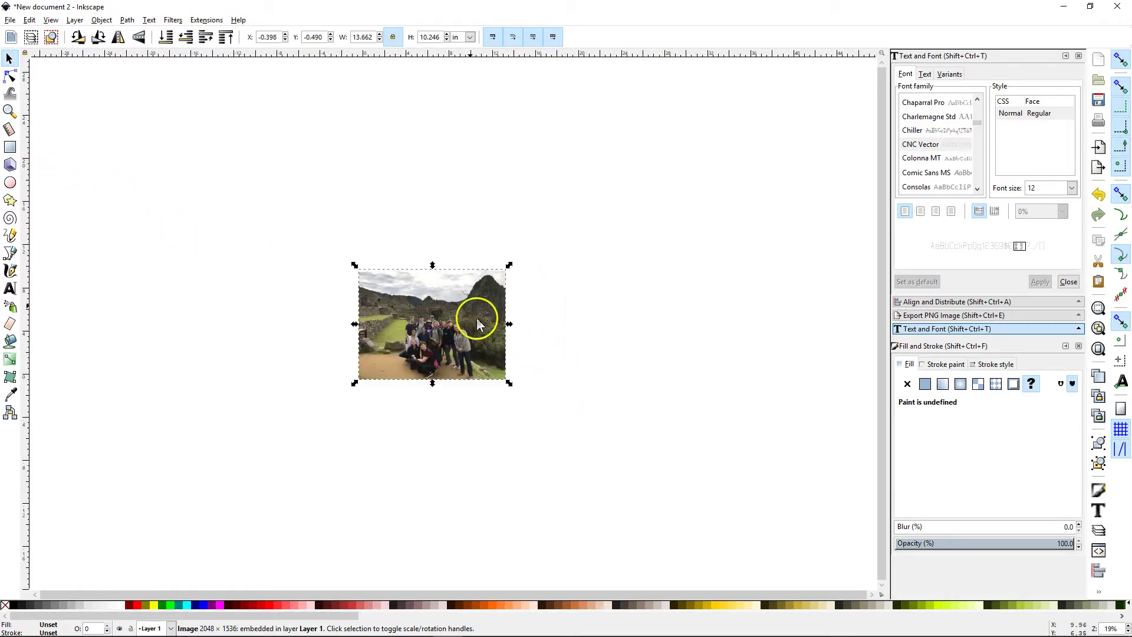
{"action": "left_click", "coordinate": [10, 148]}
{"action": "left_click_drag", "start_coordinate": [102, 131], "coordinate": [263, 247]}
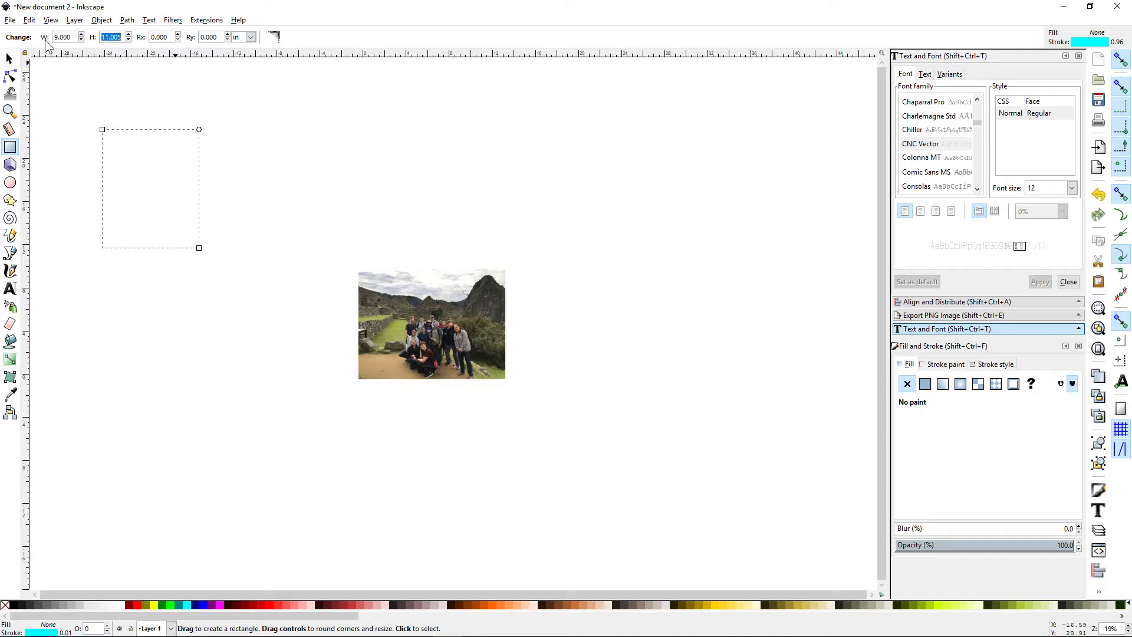
{"action": "type", "text": "6"}
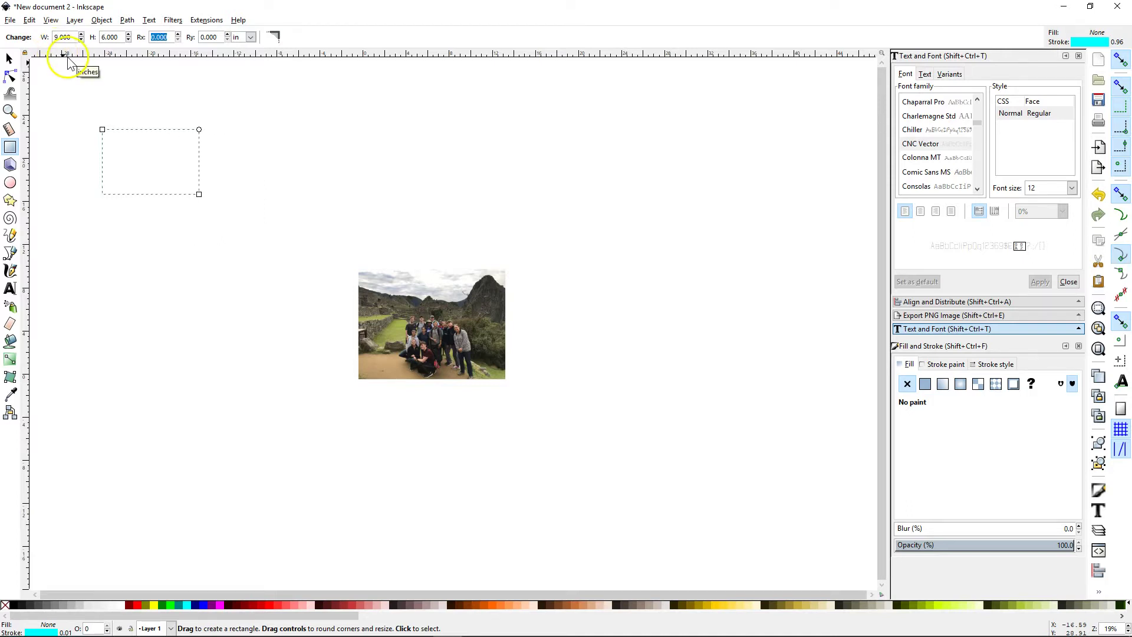
{"action": "left_click", "coordinate": [9, 59]}
{"action": "left_click", "coordinate": [253, 168]}
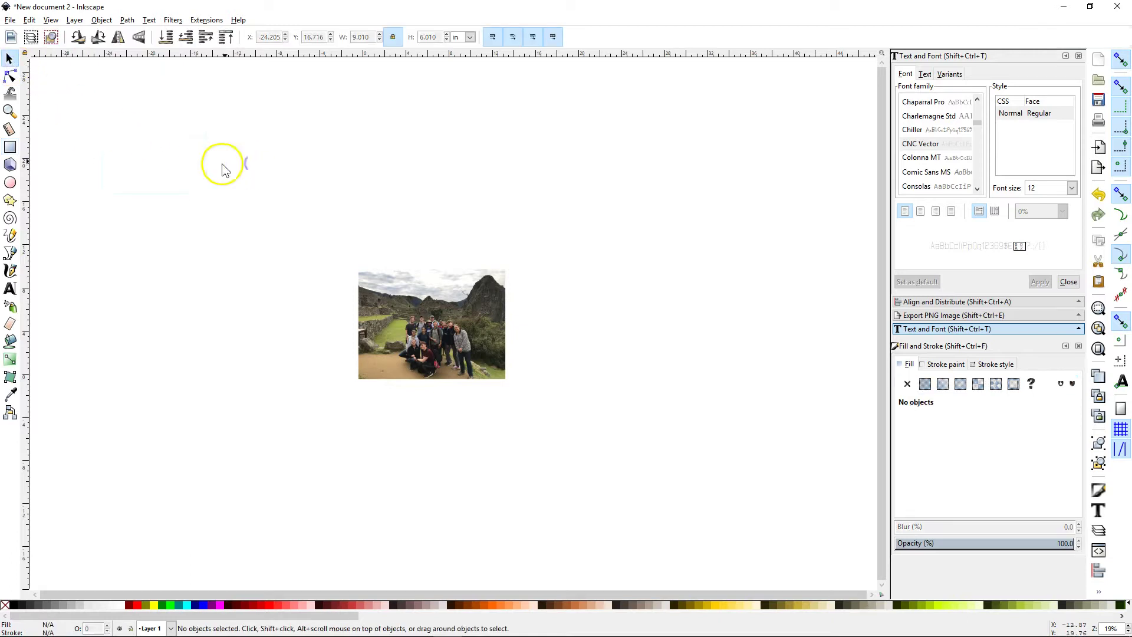
Step: Move the 9 × 6 in rectangle onto the photo, over the group of people
{"action": "left_click_drag", "start_coordinate": [197, 165], "coordinate": [356, 313]}
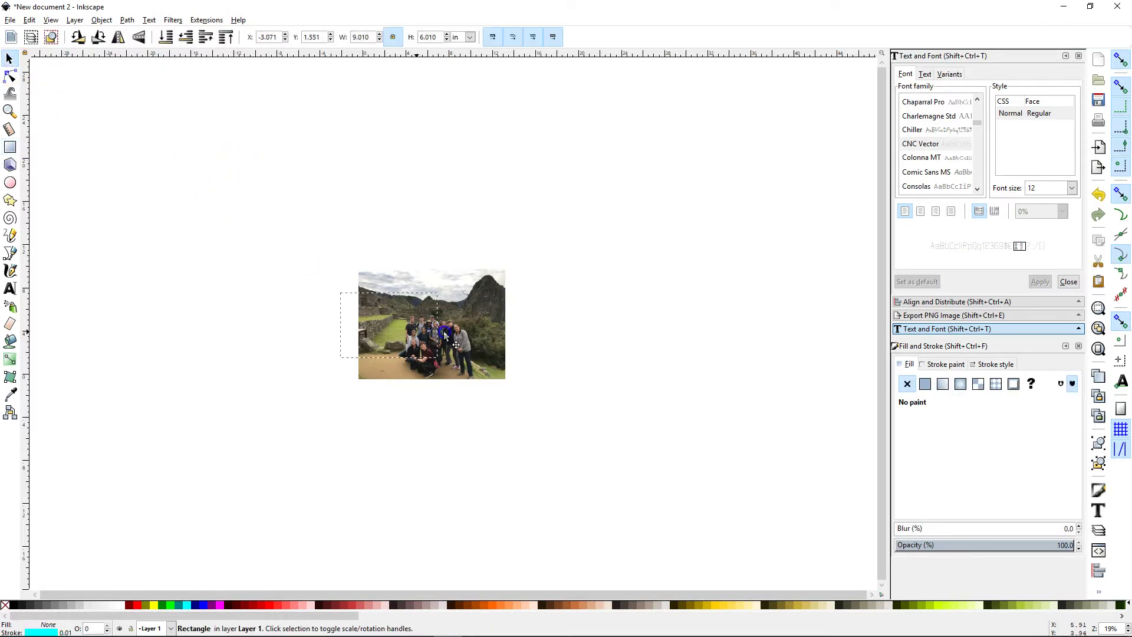
{"action": "left_click_drag", "start_coordinate": [476, 338], "coordinate": [480, 341]}
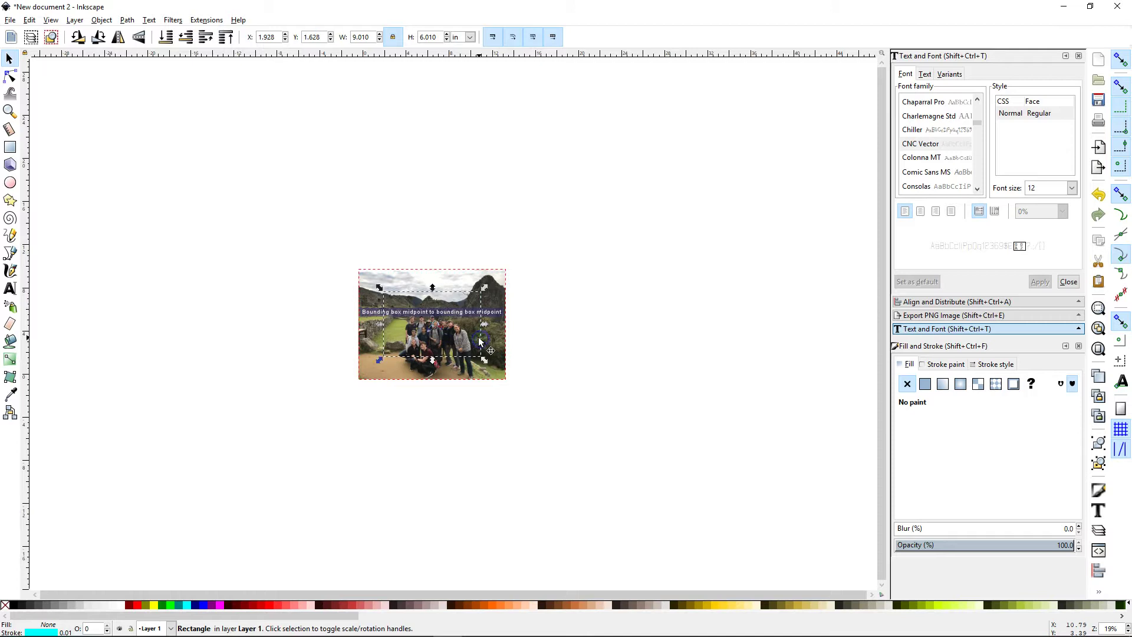
{"action": "scroll", "coordinate": [480, 341], "scroll_direction": "up", "scroll_amount": 3, "text": "ctrl"}
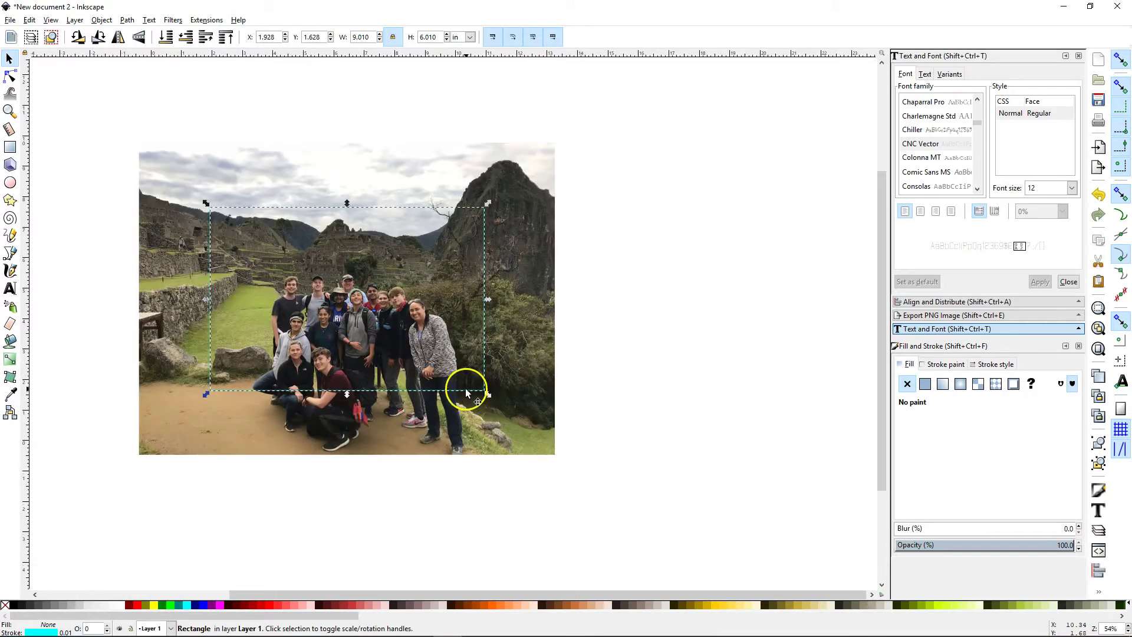
{"action": "left_click_drag", "start_coordinate": [466, 388], "coordinate": [469, 426]}
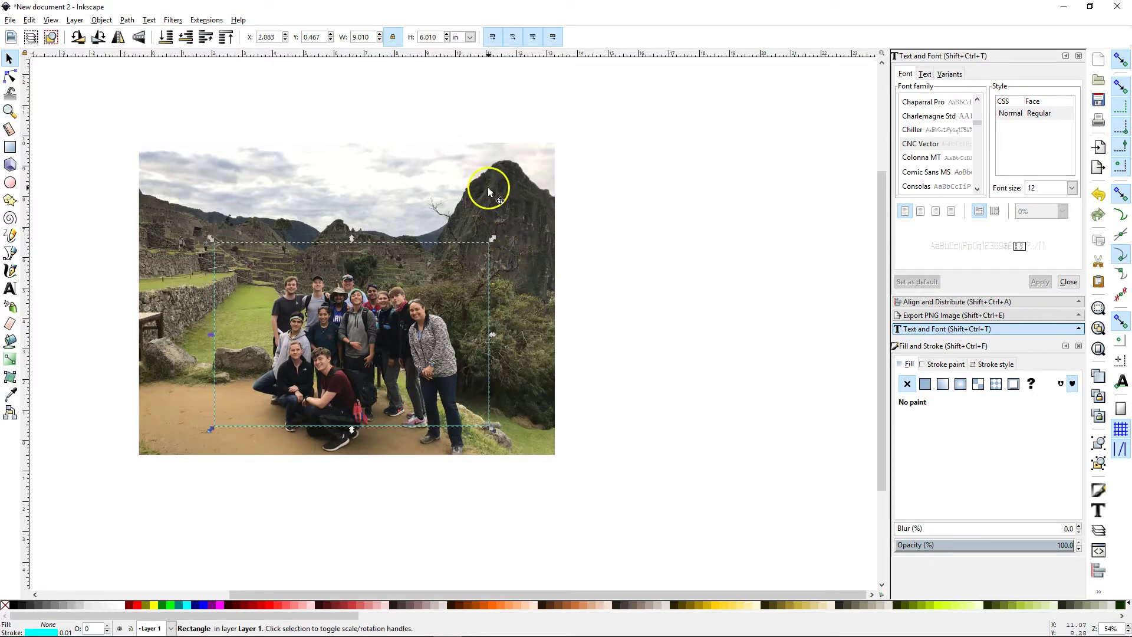
Step: Shrink the photo proportionally to 10.33 × 7.75 in around the rectangle
{"action": "left_click", "coordinate": [427, 109]}
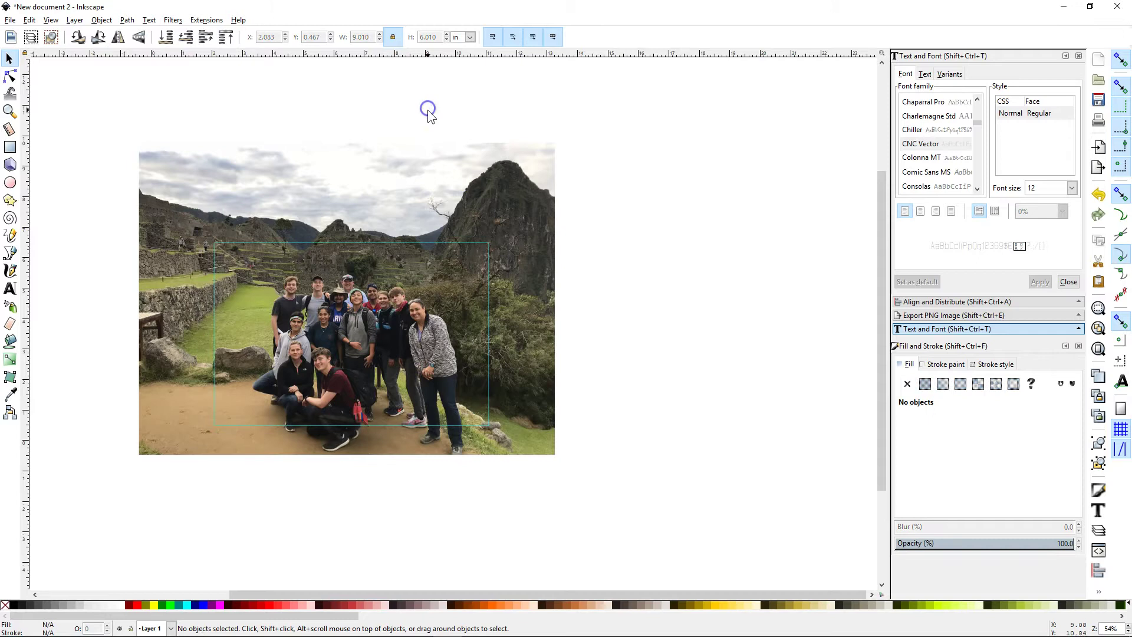
{"action": "left_click", "coordinate": [416, 188]}
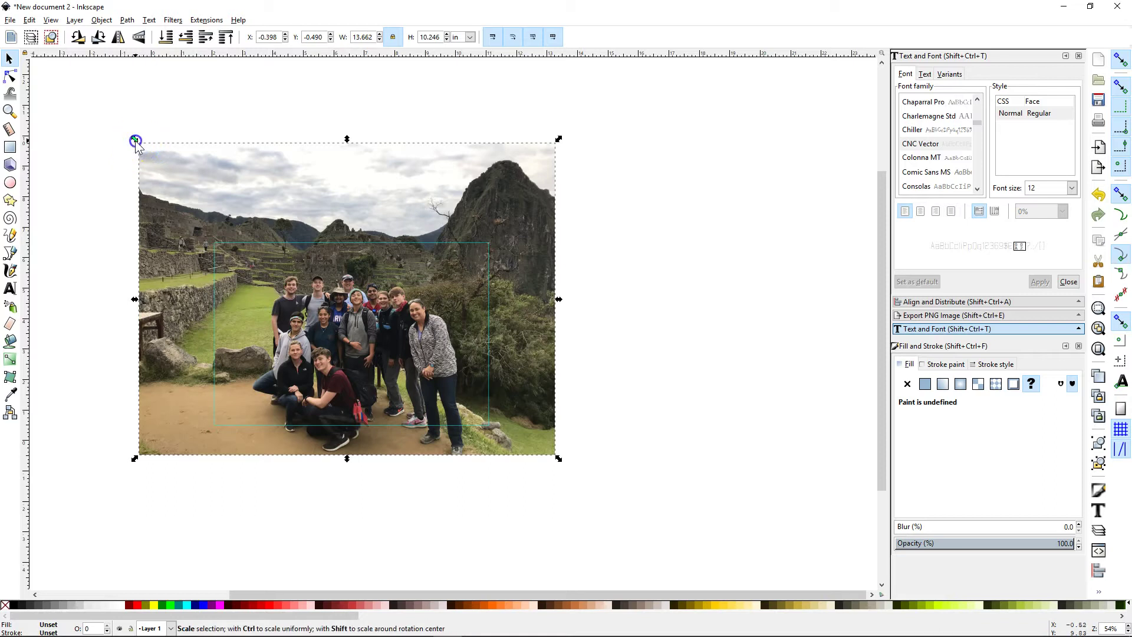
{"action": "left_click_drag", "start_coordinate": [135, 142], "coordinate": [274, 261]}
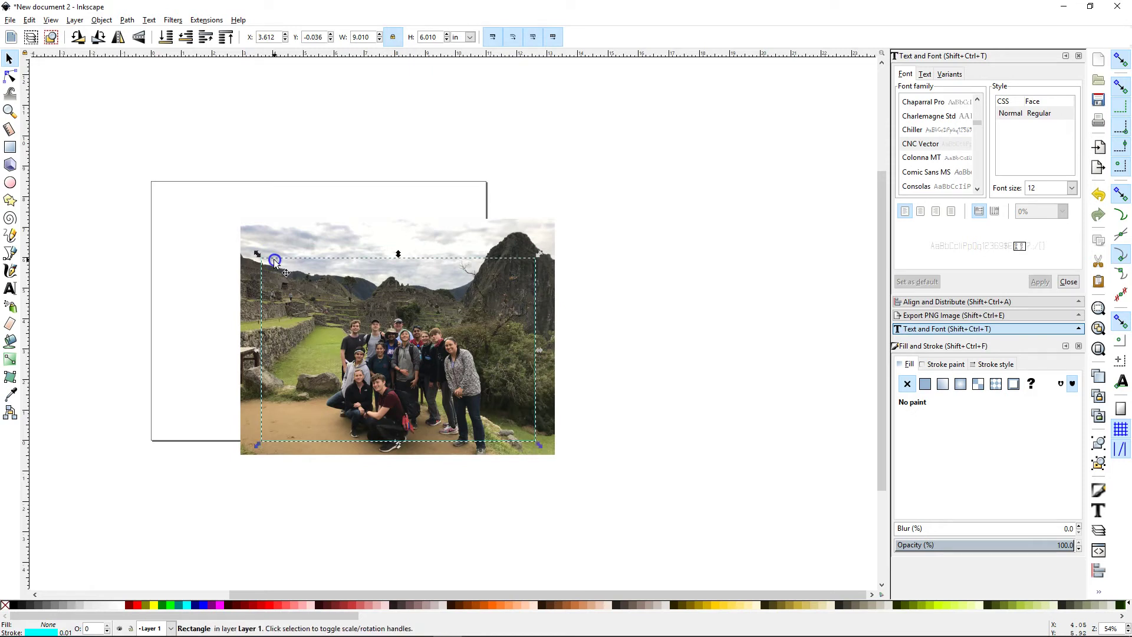
Step: Set the photo's width to 9 in
{"action": "left_click", "coordinate": [277, 238]}
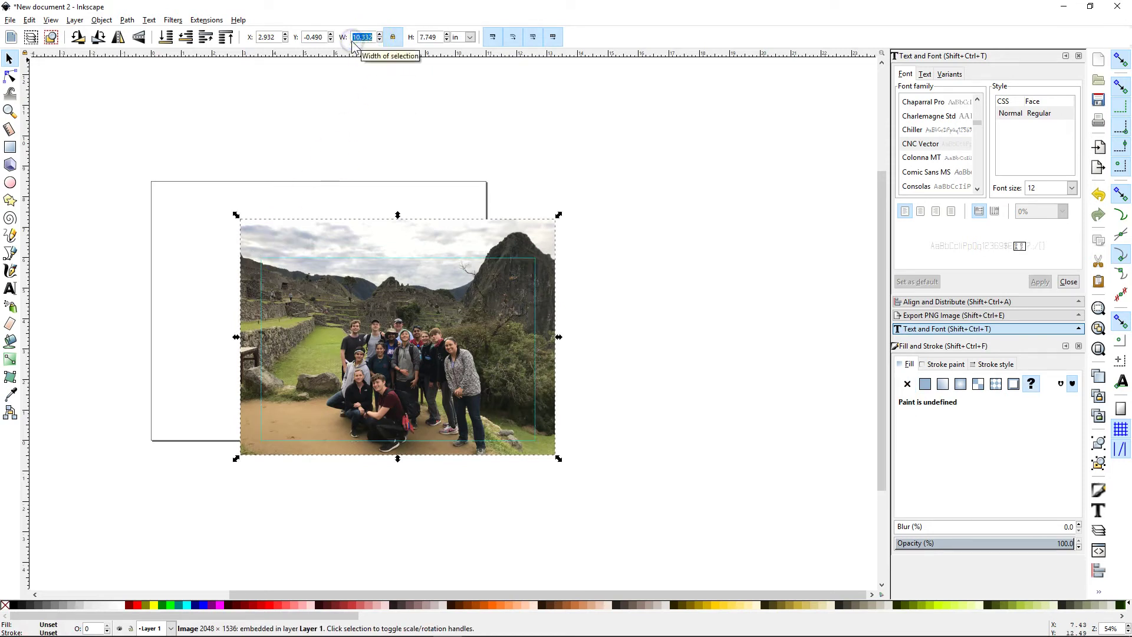
{"action": "type", "text": "9"}
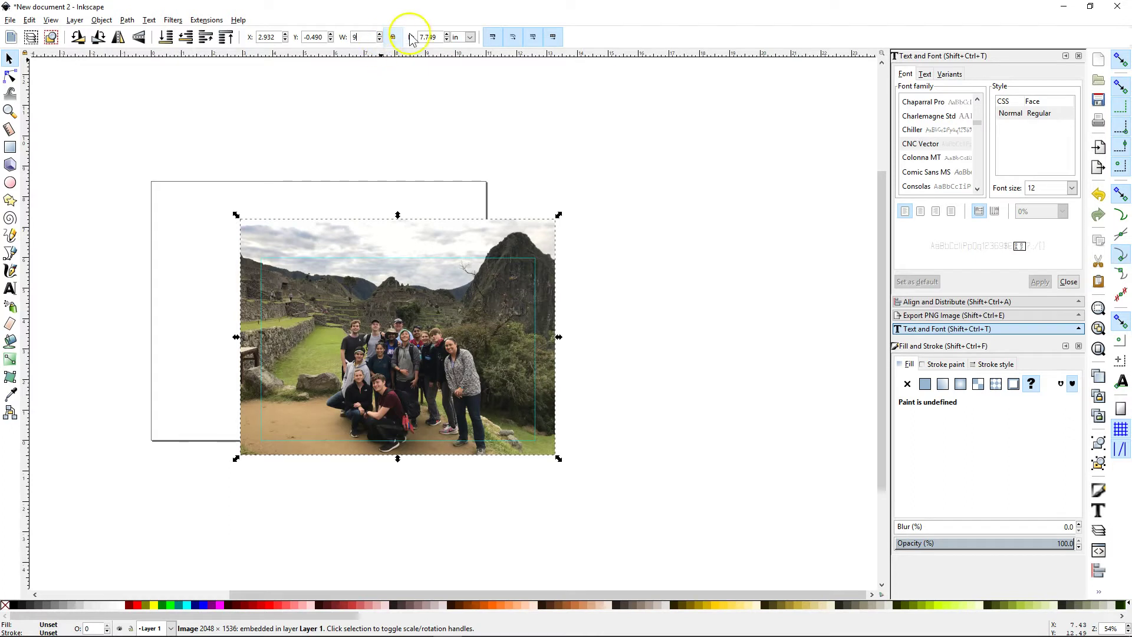
{"action": "key", "text": "Return"}
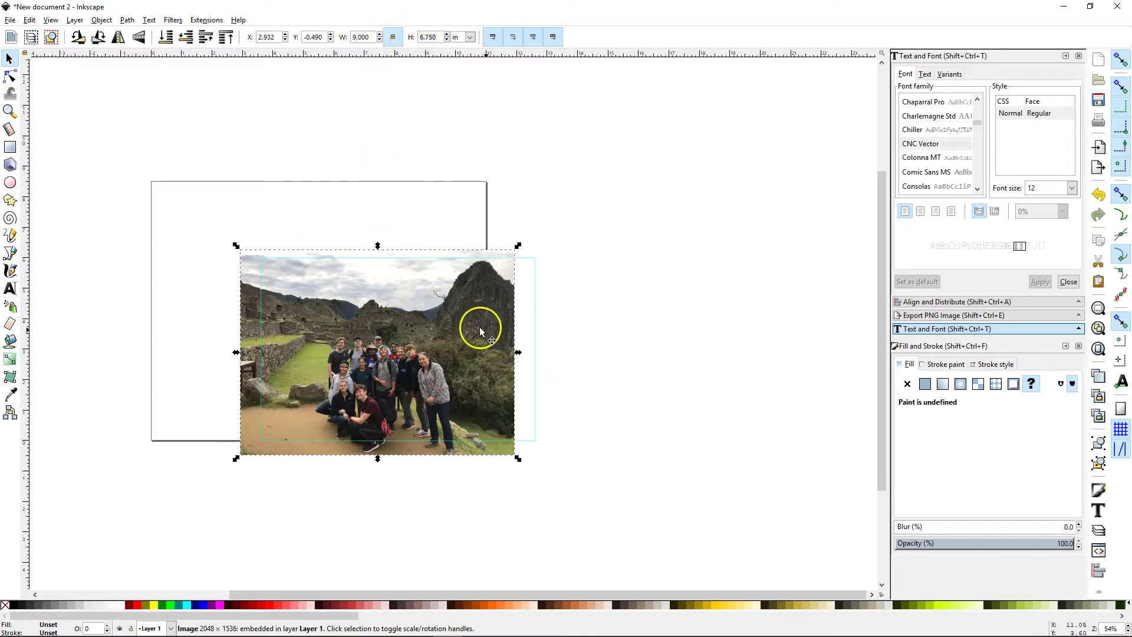
Step: Align the rectangle with the photo's side and set its height to exactly 6 in
{"action": "left_click_drag", "start_coordinate": [535, 349], "coordinate": [512, 360]}
{"action": "key", "text": "Down"}
{"action": "key", "text": "Down"}
{"action": "key", "text": "Down"}
{"action": "key", "text": "Down"}
{"action": "key", "text": "Down"}
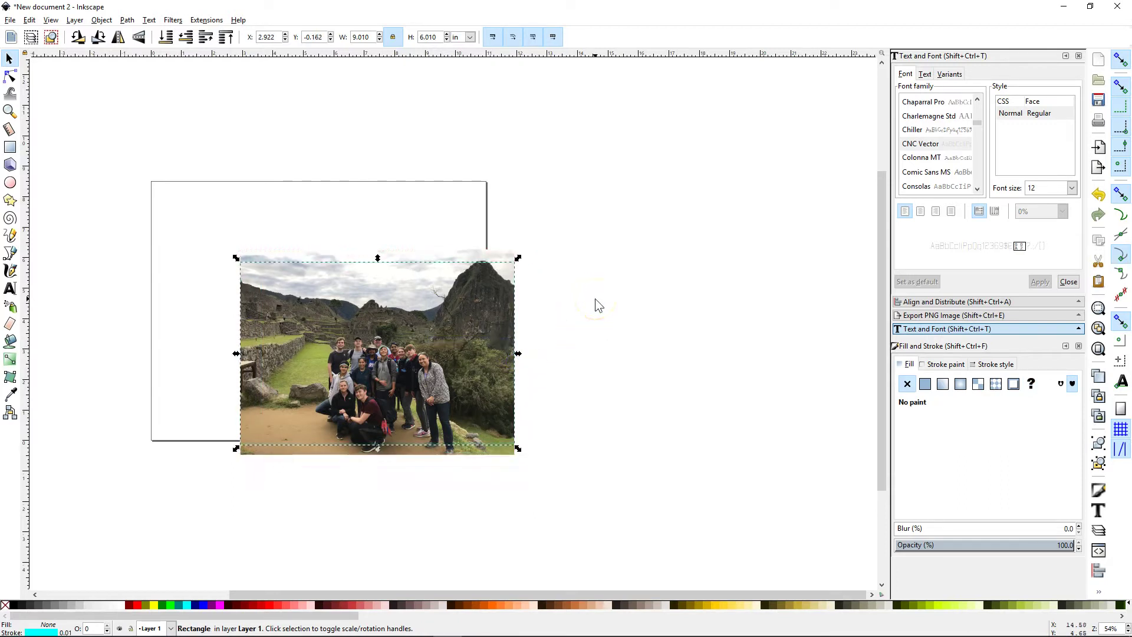
{"action": "key", "text": "Up"}
{"action": "key", "text": "Up"}
{"action": "key", "text": "Up"}
{"action": "key", "text": "Up"}
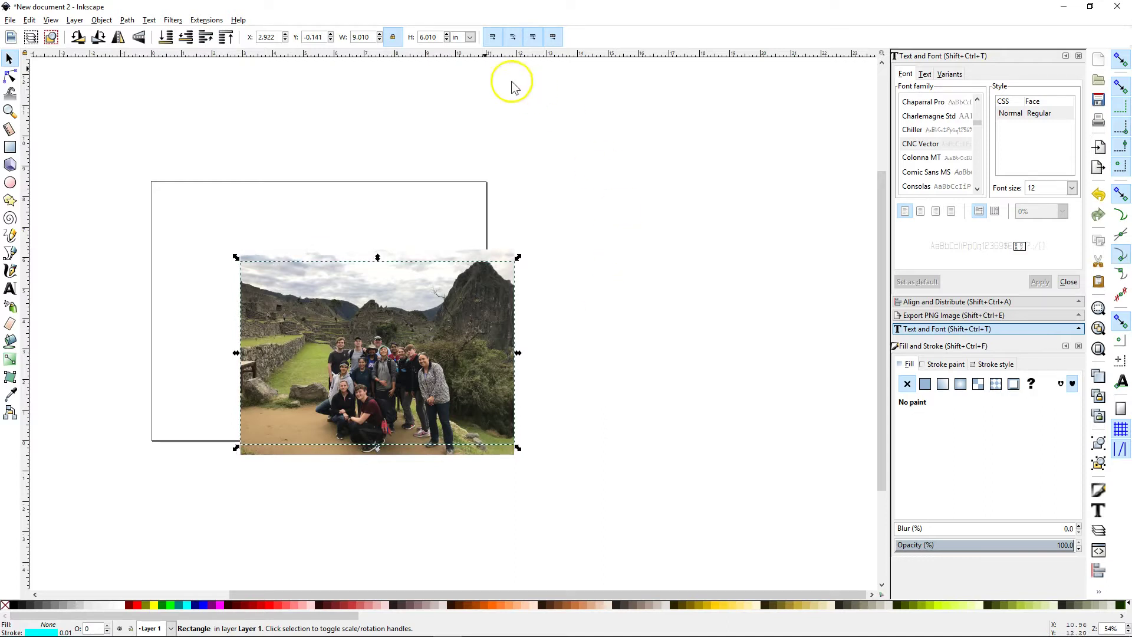
{"action": "left_click", "coordinate": [433, 37]}
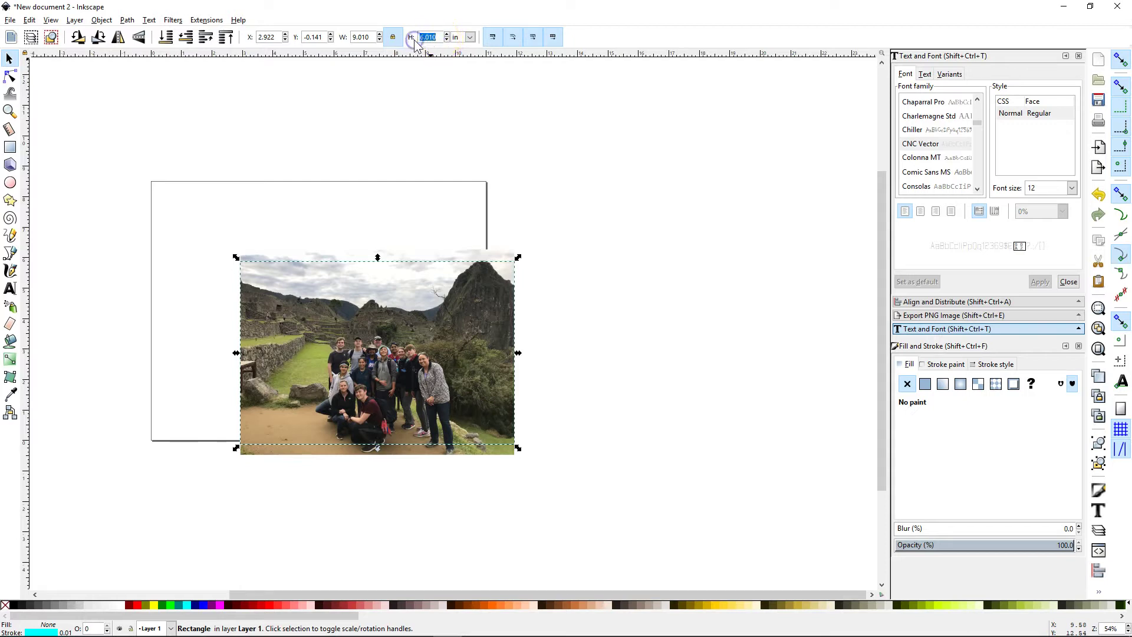
{"action": "type", "text": "6"}
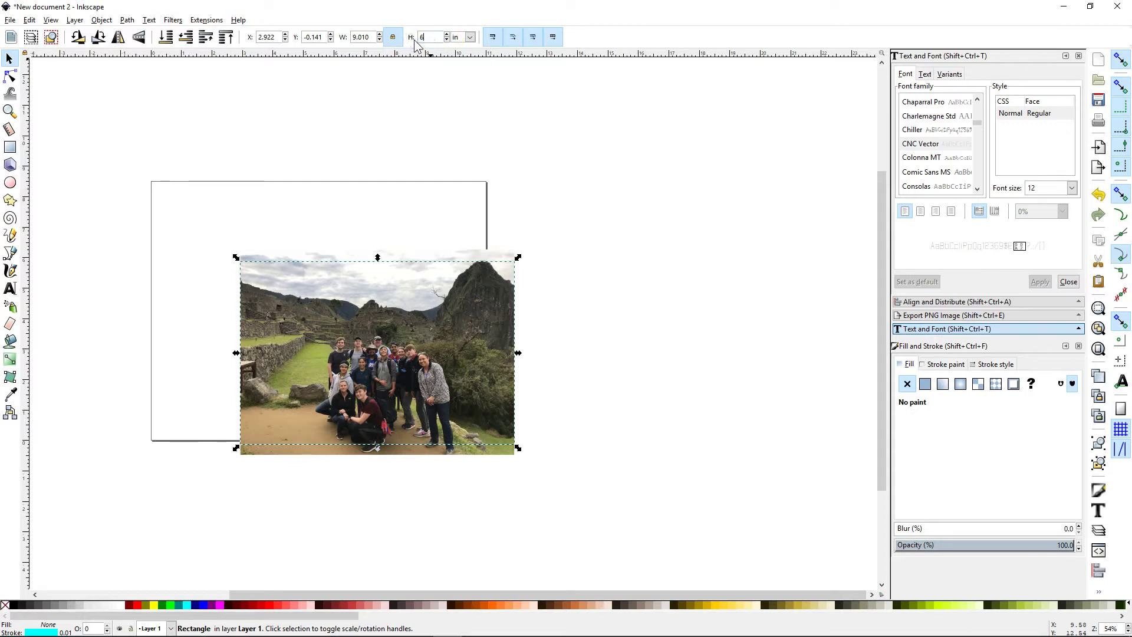
{"action": "left_click", "coordinate": [369, 40]}
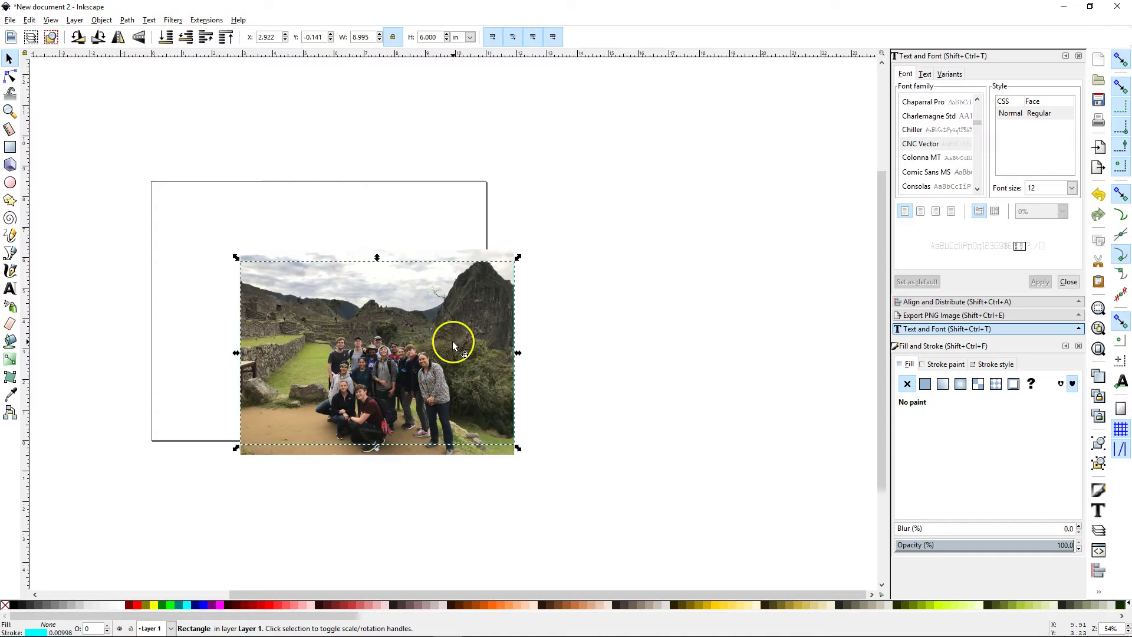
Step: Enlarge the photo to about 9.7 × 7.3 in and move the rectangle to empty canvas on the right
{"action": "scroll", "coordinate": [452, 341], "scroll_direction": "up", "scroll_amount": 2}
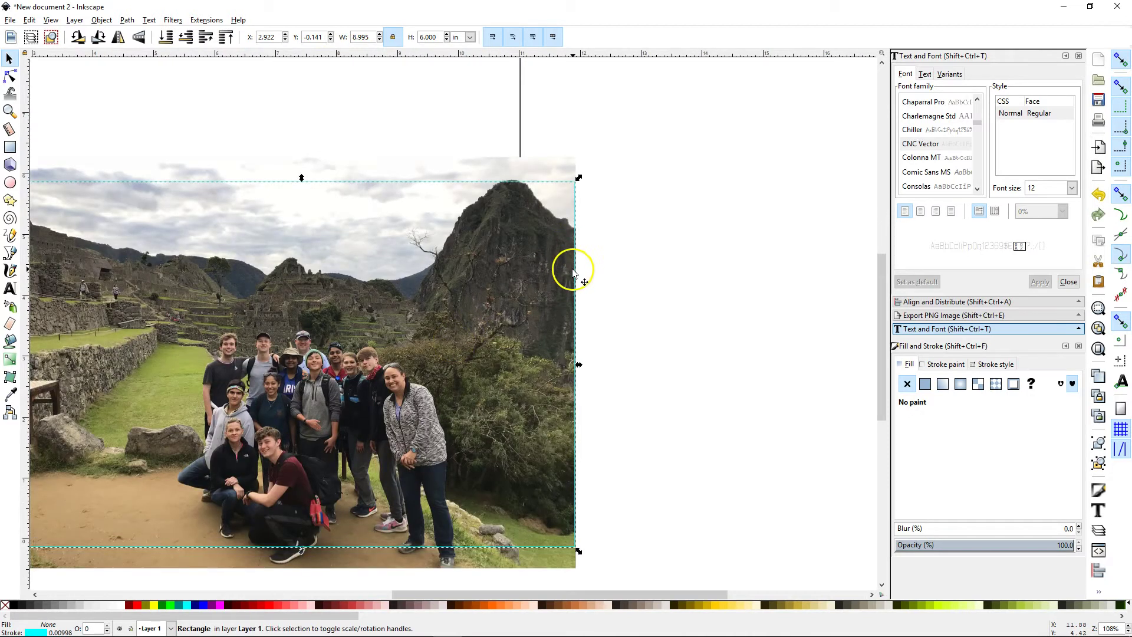
{"action": "scroll", "coordinate": [439, 273], "scroll_direction": "down", "scroll_amount": 4}
{"action": "scroll", "coordinate": [439, 272], "scroll_direction": "up", "scroll_amount": 4}
{"action": "scroll", "coordinate": [439, 272], "scroll_direction": "down", "scroll_amount": 2}
{"action": "scroll", "coordinate": [440, 270], "scroll_direction": "down", "scroll_amount": 2}
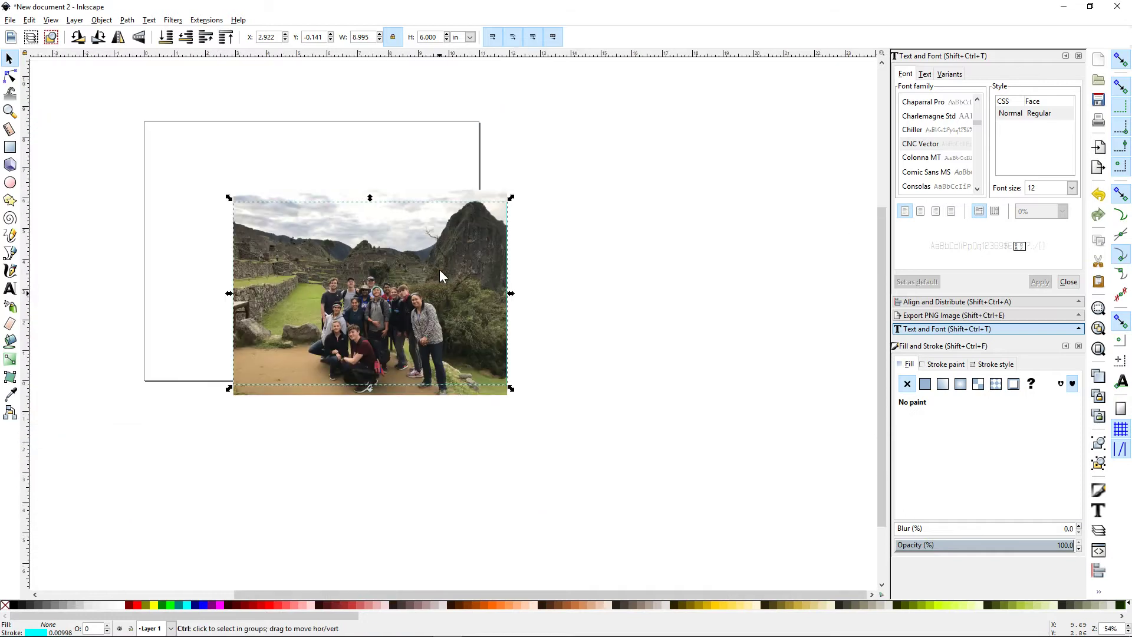
{"action": "left_click", "coordinate": [411, 276]}
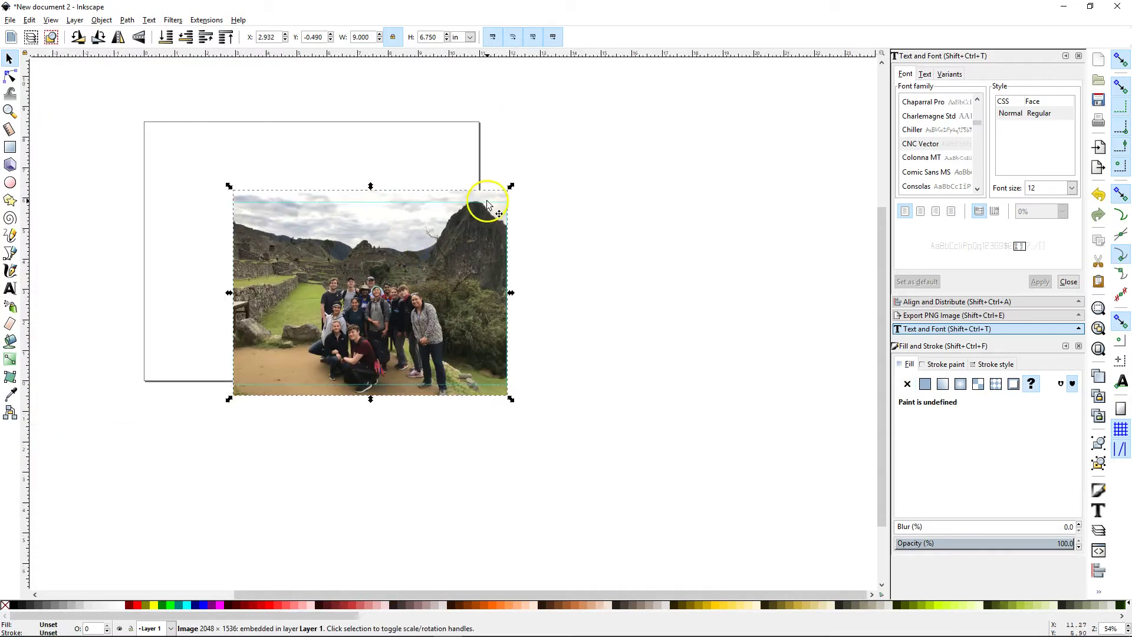
{"action": "left_click_drag", "start_coordinate": [509, 185], "coordinate": [533, 170]}
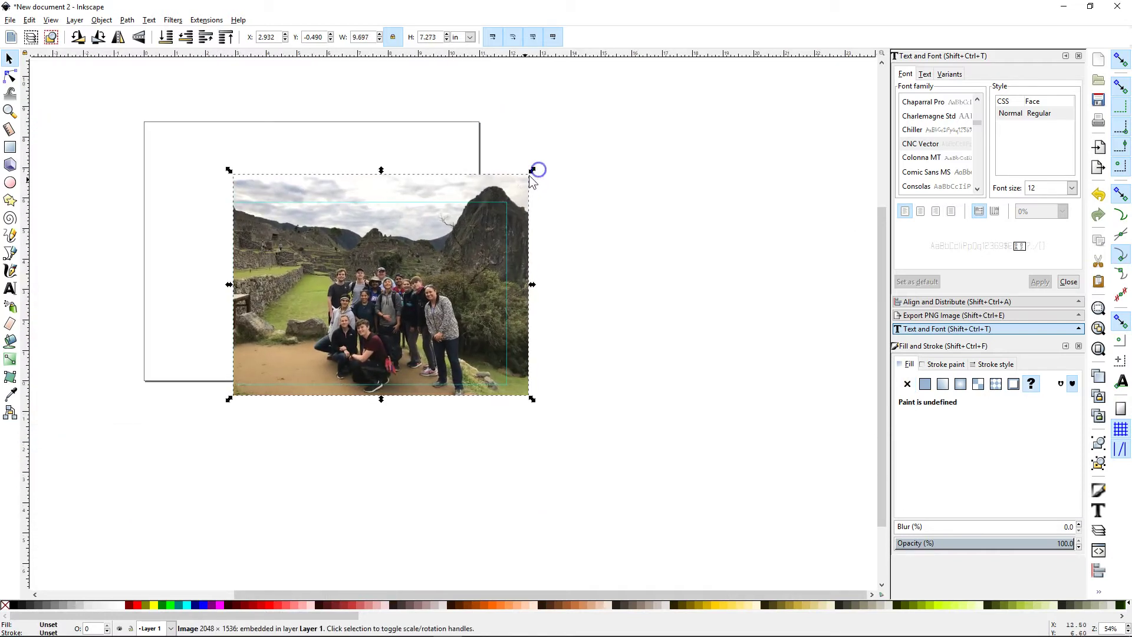
{"action": "left_click", "coordinate": [509, 205]}
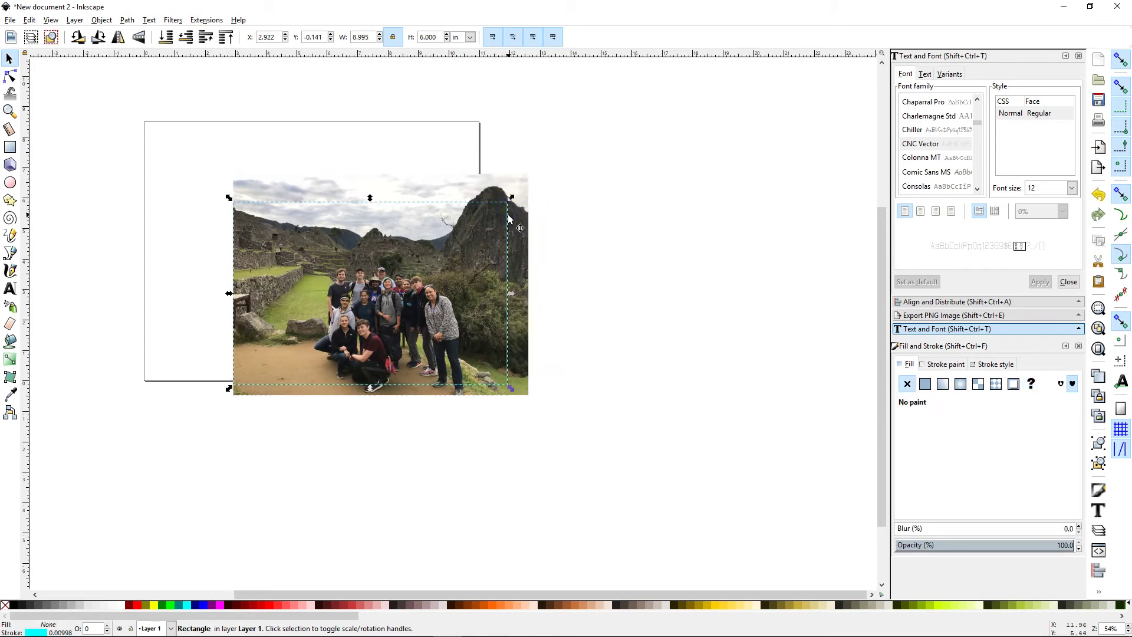
{"action": "left_click_drag", "start_coordinate": [510, 218], "coordinate": [819, 311]}
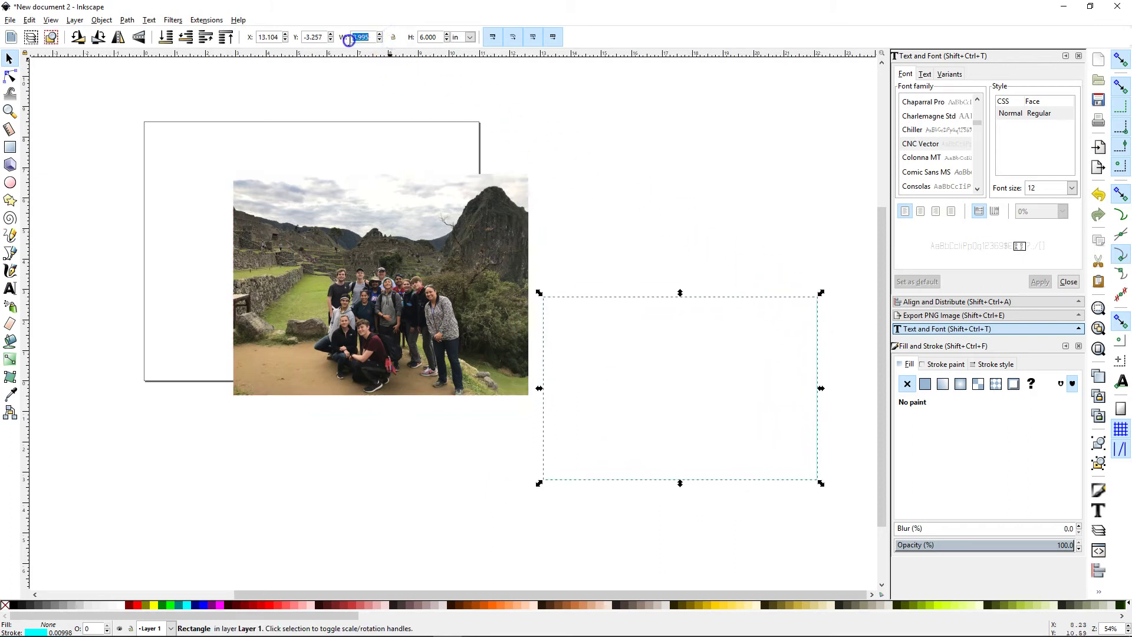
Step: Set the rectangle's width to 9 in and move it back onto the photo
{"action": "type", "text": "9"}
{"action": "left_click", "coordinate": [422, 36]}
{"action": "left_click", "coordinate": [392, 39]}
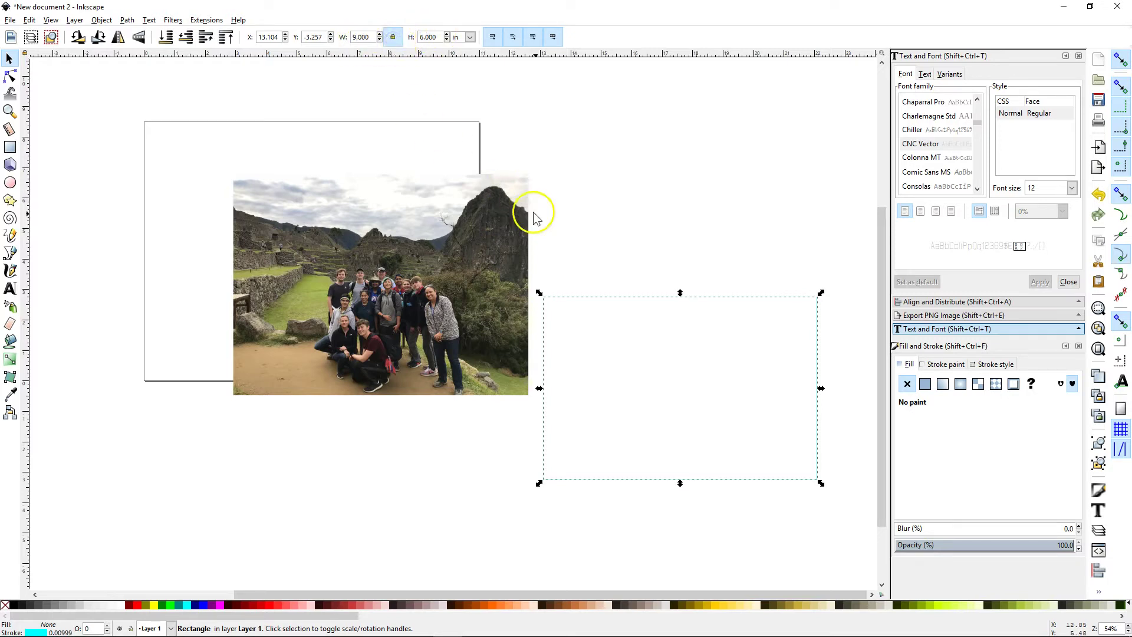
{"action": "left_click_drag", "start_coordinate": [604, 300], "coordinate": [306, 195]}
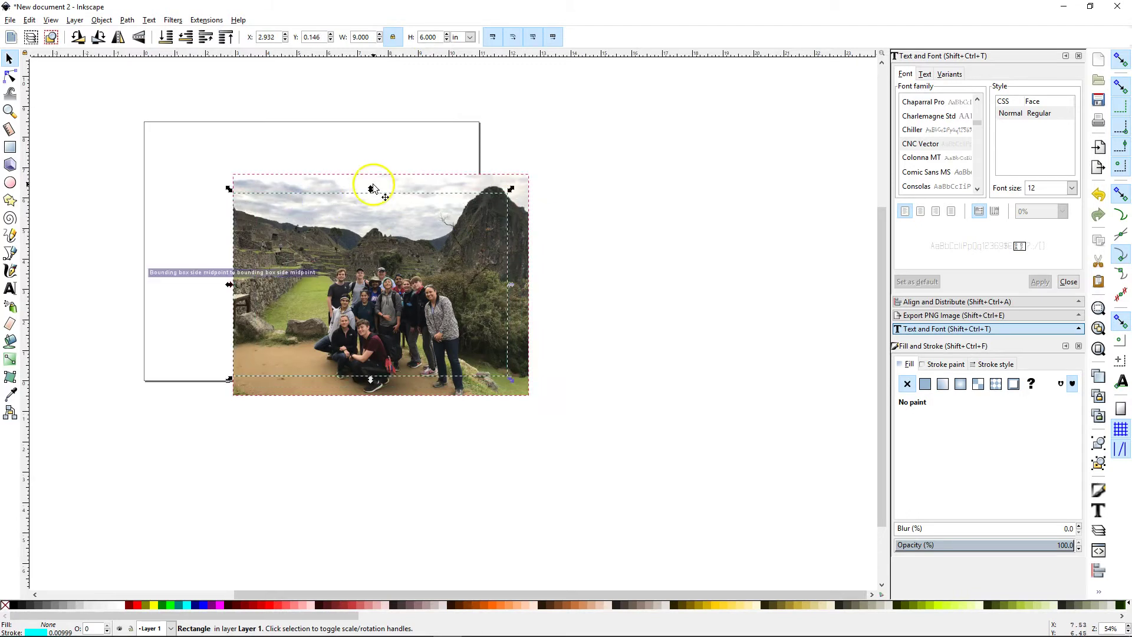
Step: Enlarge the photo to 11.01 × 8.26 in, frame the people with the rectangle, and select both
{"action": "left_click", "coordinate": [512, 215]}
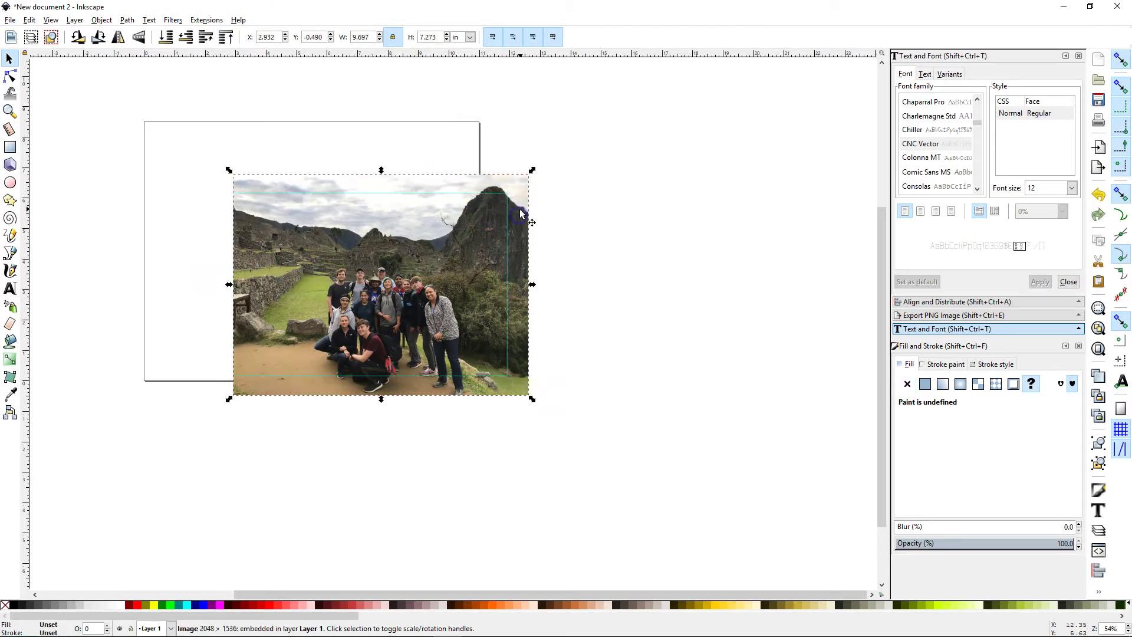
{"action": "left_click_drag", "start_coordinate": [530, 171], "coordinate": [574, 126]}
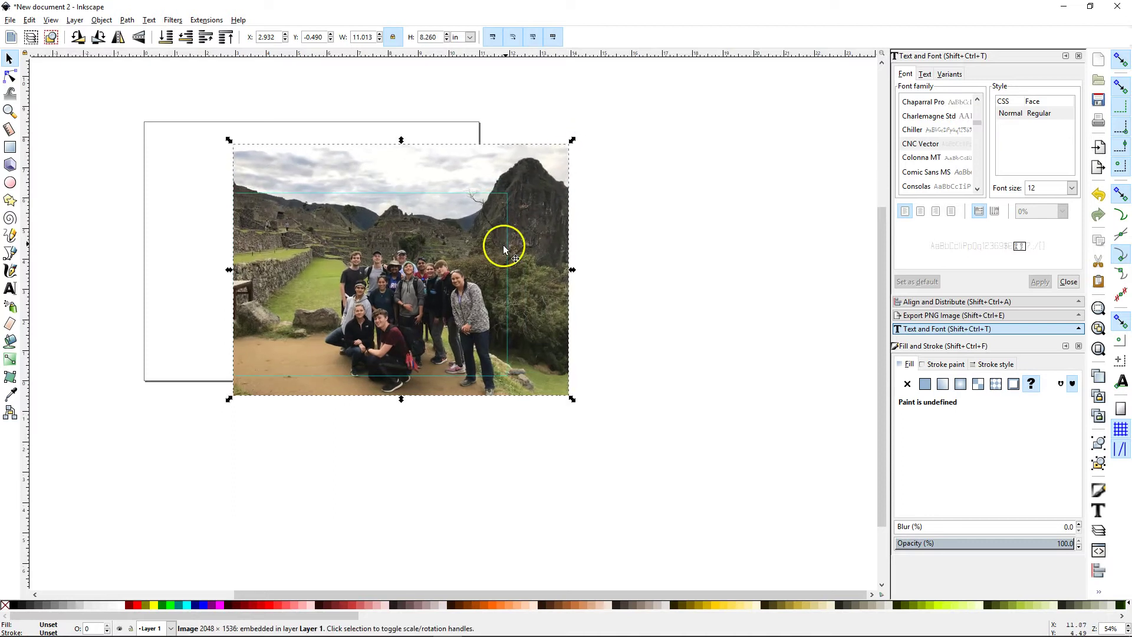
{"action": "left_click", "coordinate": [531, 250]}
{"action": "left_click_drag", "start_coordinate": [531, 250], "coordinate": [540, 249]}
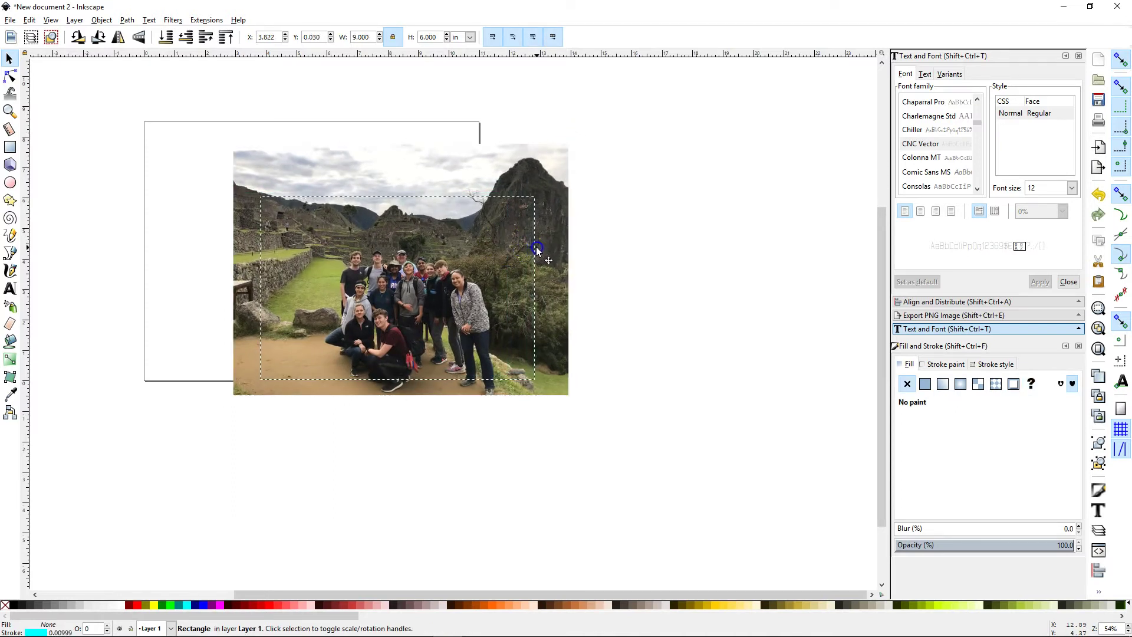
{"action": "left_click", "coordinate": [637, 190]}
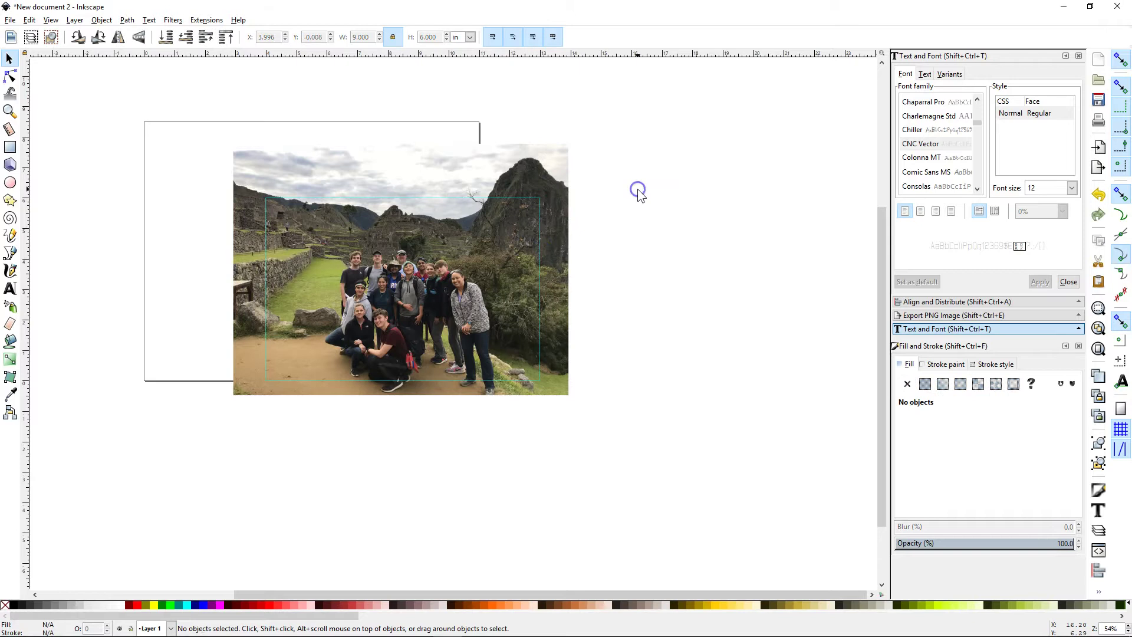
{"action": "left_click", "coordinate": [540, 235]}
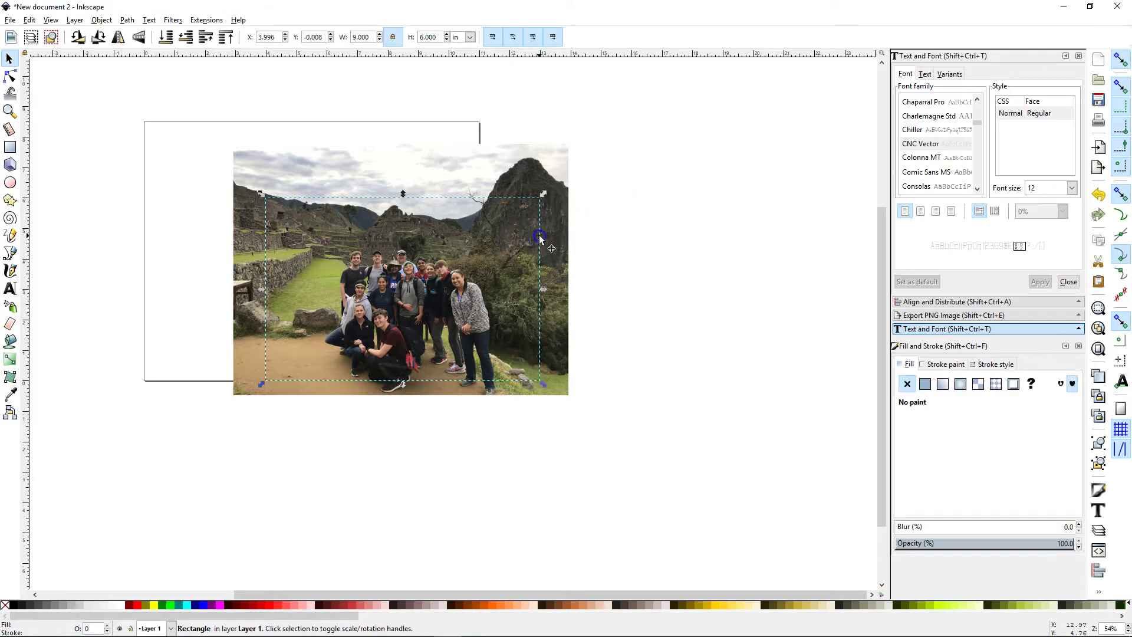
{"action": "left_click", "coordinate": [536, 158], "text": "shift"}
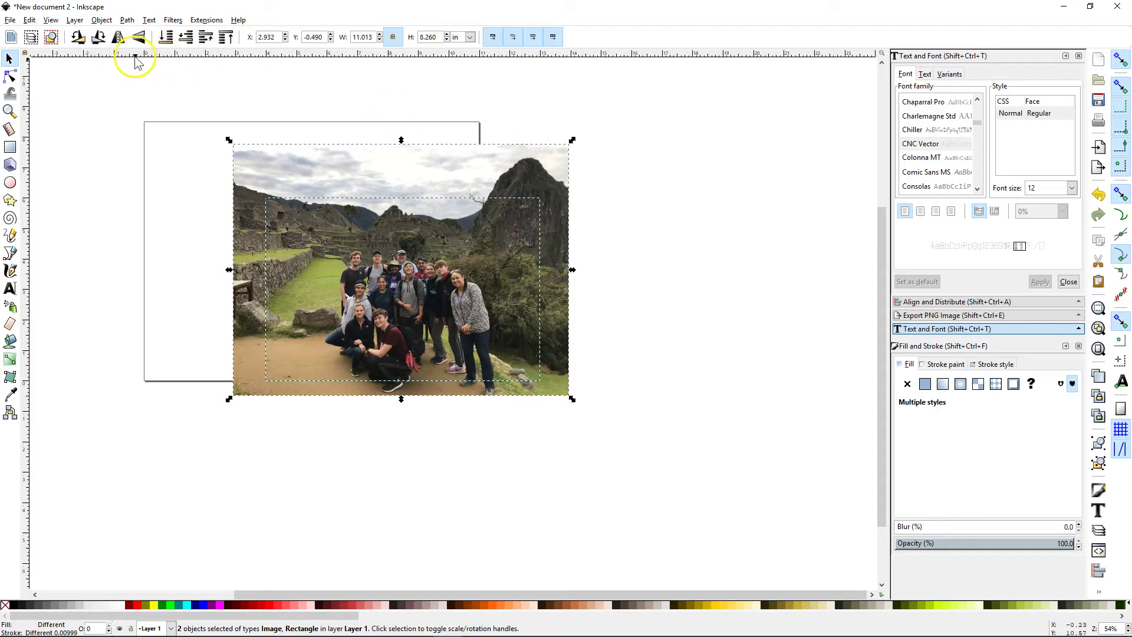
Step: Clip the photo to the rectangle and move the 8.99 × 5.99 in crop onto the page
{"action": "left_click", "coordinate": [103, 21]}
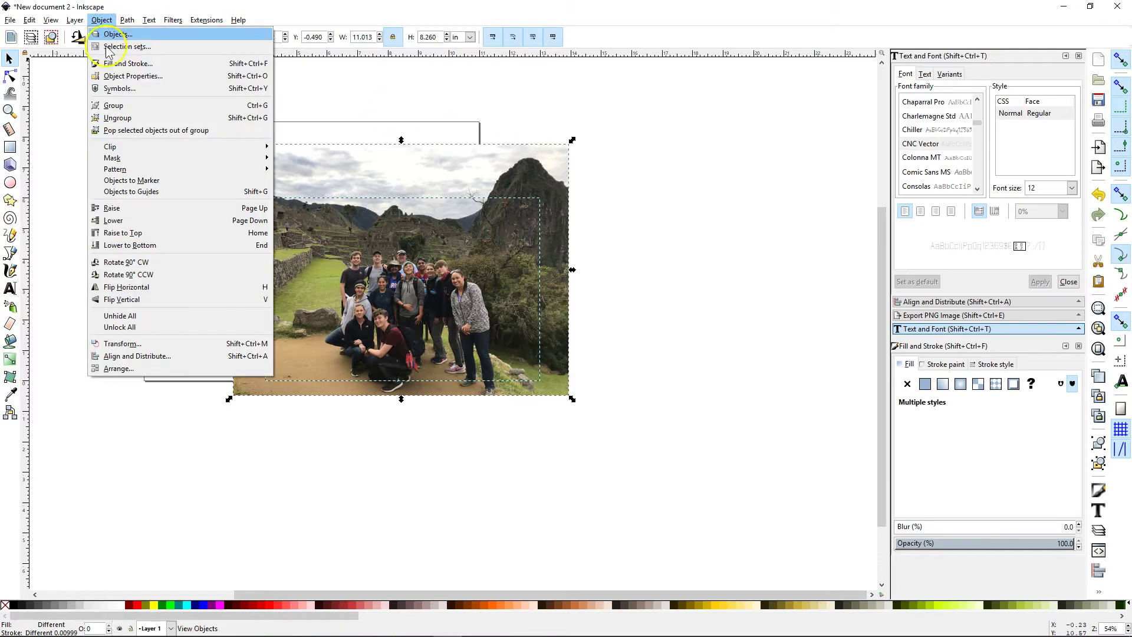
{"action": "mouse_move", "coordinate": [142, 153]}
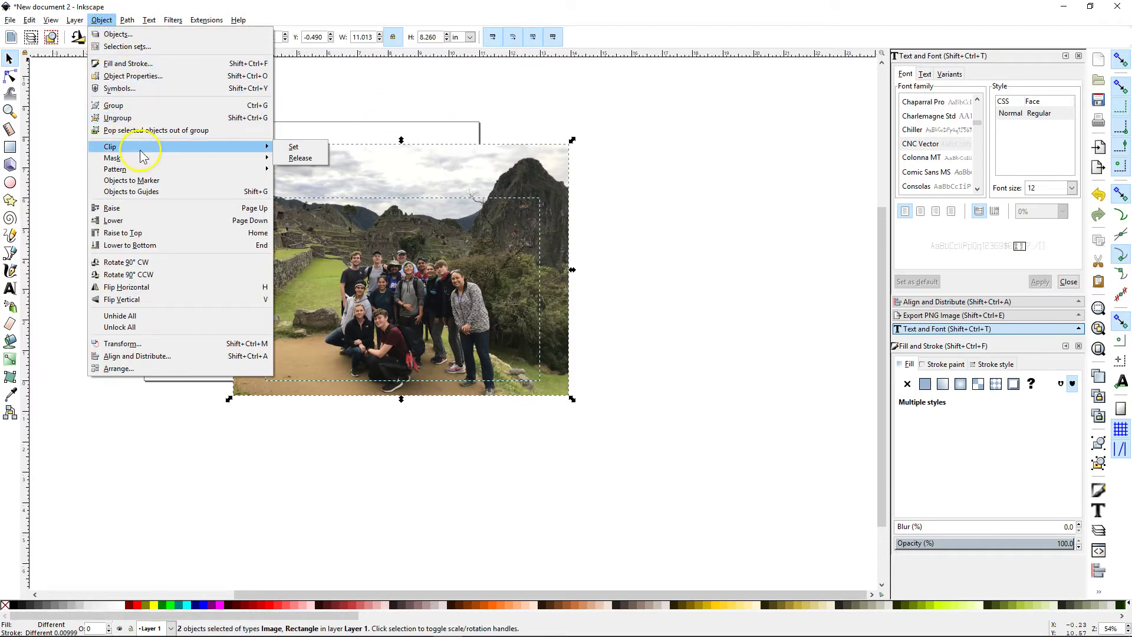
{"action": "left_click", "coordinate": [289, 147]}
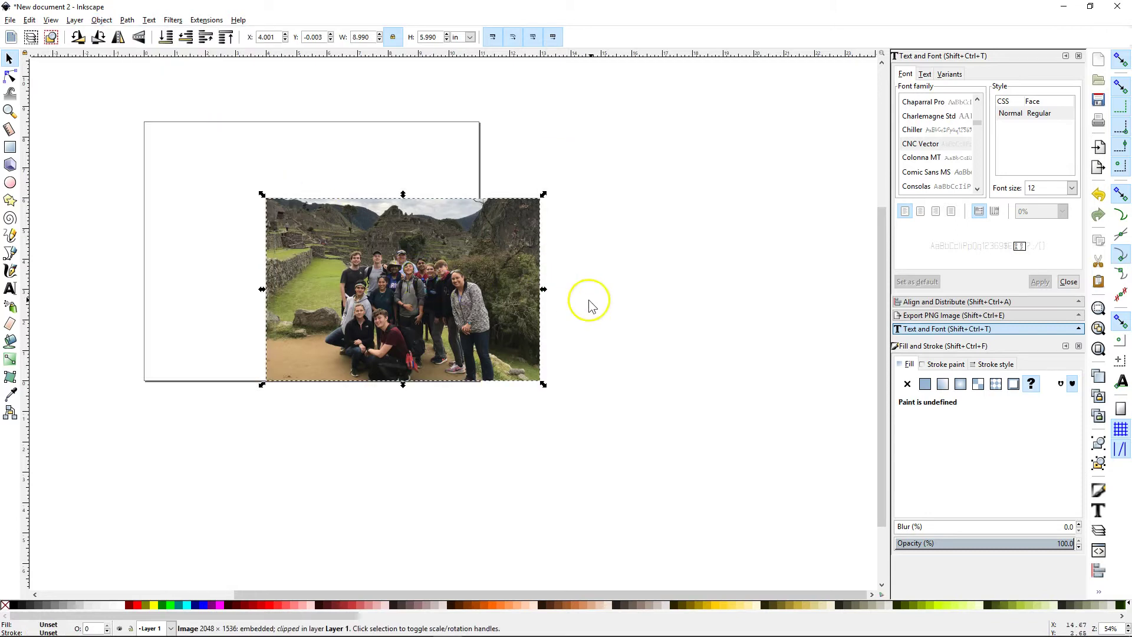
{"action": "left_click_drag", "start_coordinate": [431, 300], "coordinate": [336, 247]}
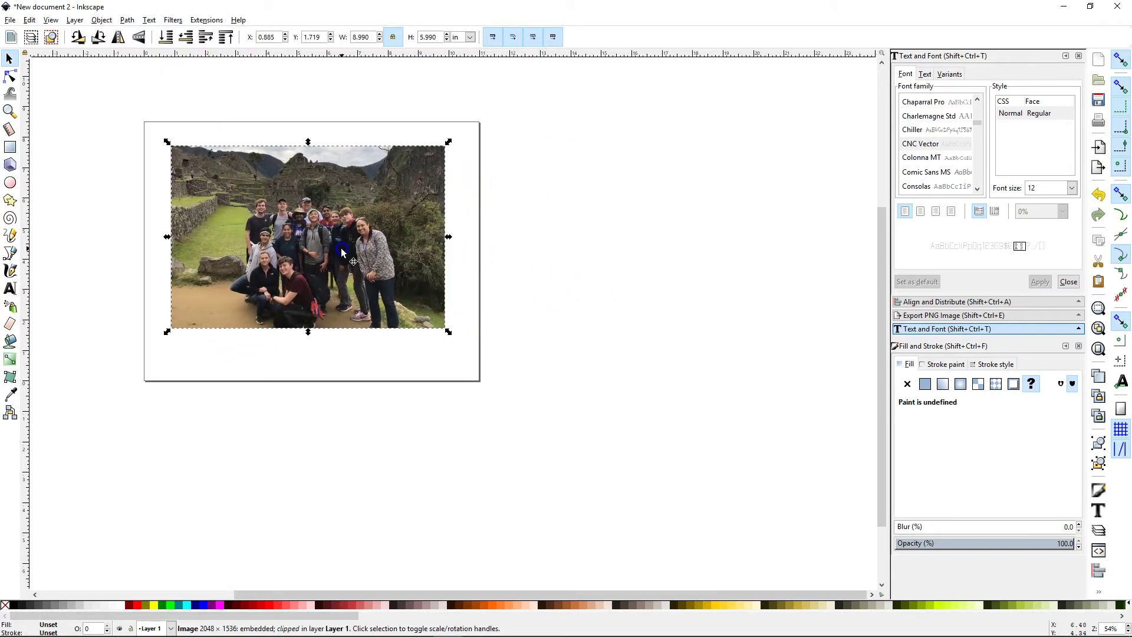
{"action": "left_click", "coordinate": [463, 288]}
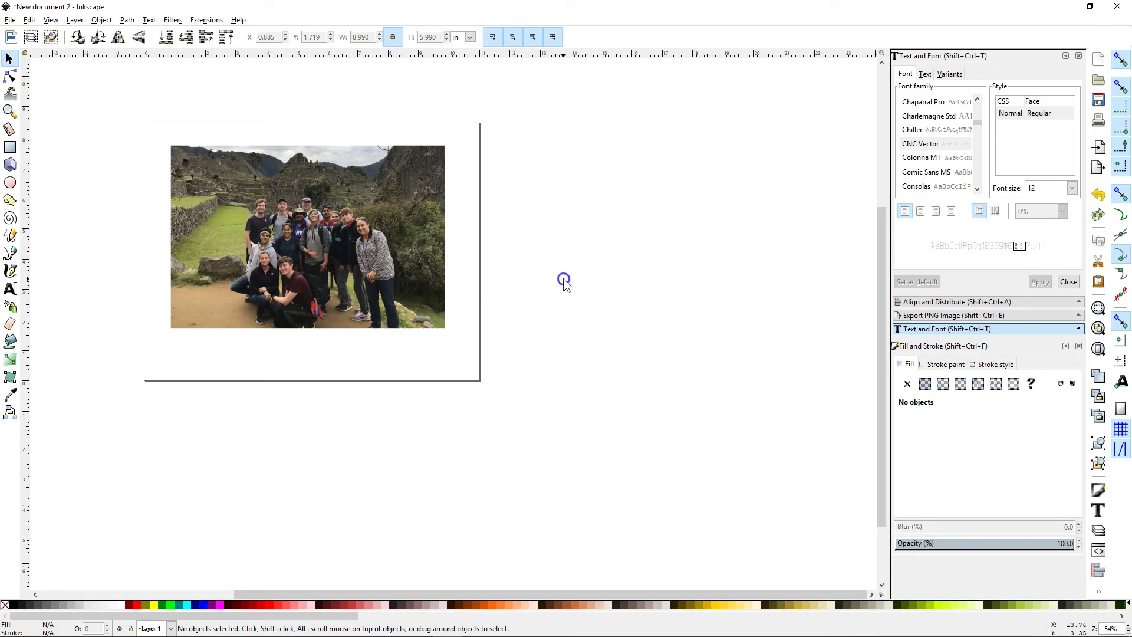
Step: Save the drawing as 'peru test.svg' in the Lithophane folder
{"action": "left_click", "coordinate": [10, 20]}
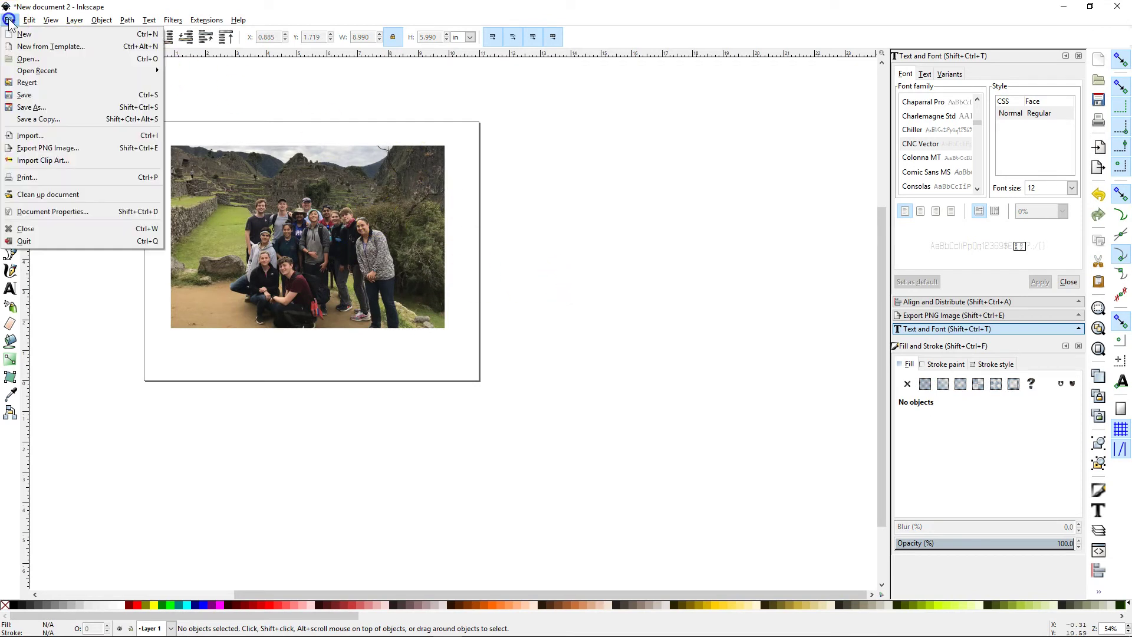
{"action": "left_click", "coordinate": [30, 96]}
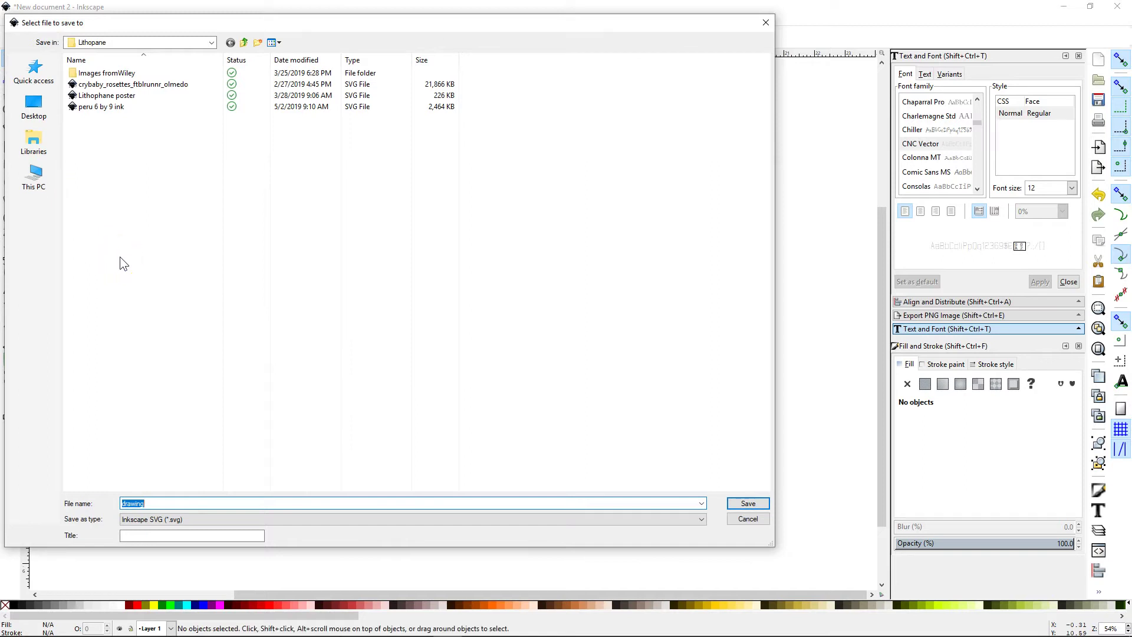
{"action": "type", "text": "peru test"}
{"action": "left_click", "coordinate": [741, 503]}
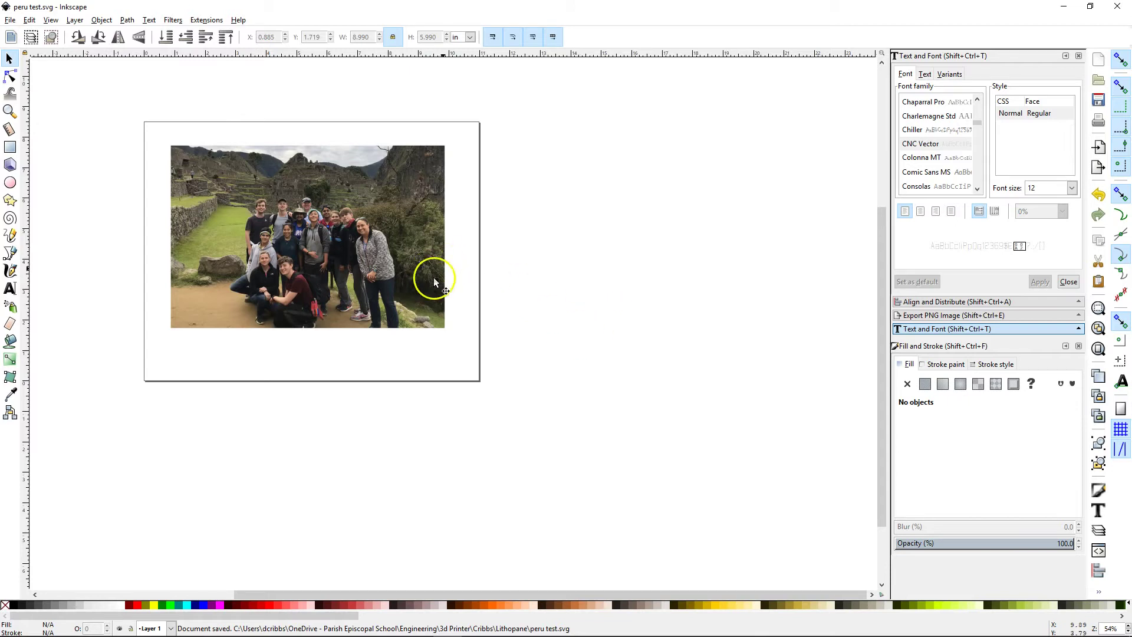
{"action": "left_click", "coordinate": [372, 248]}
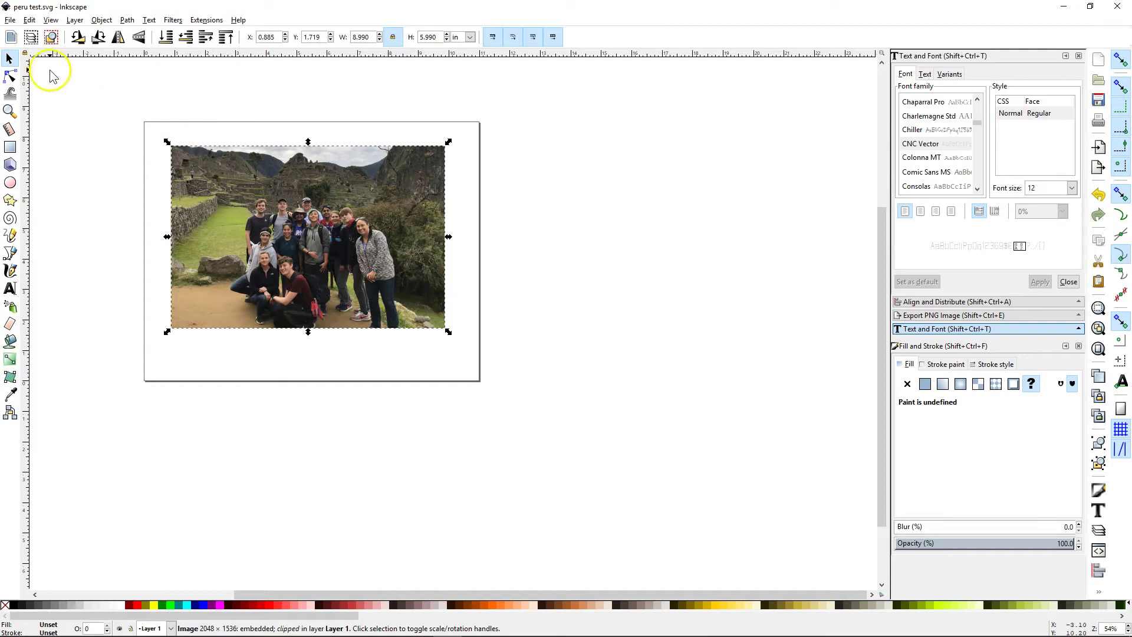
Step: Point the PNG export location to Documents > Engineering > 3d Printer > Cribbs > Lithopane
{"action": "left_click", "coordinate": [11, 20]}
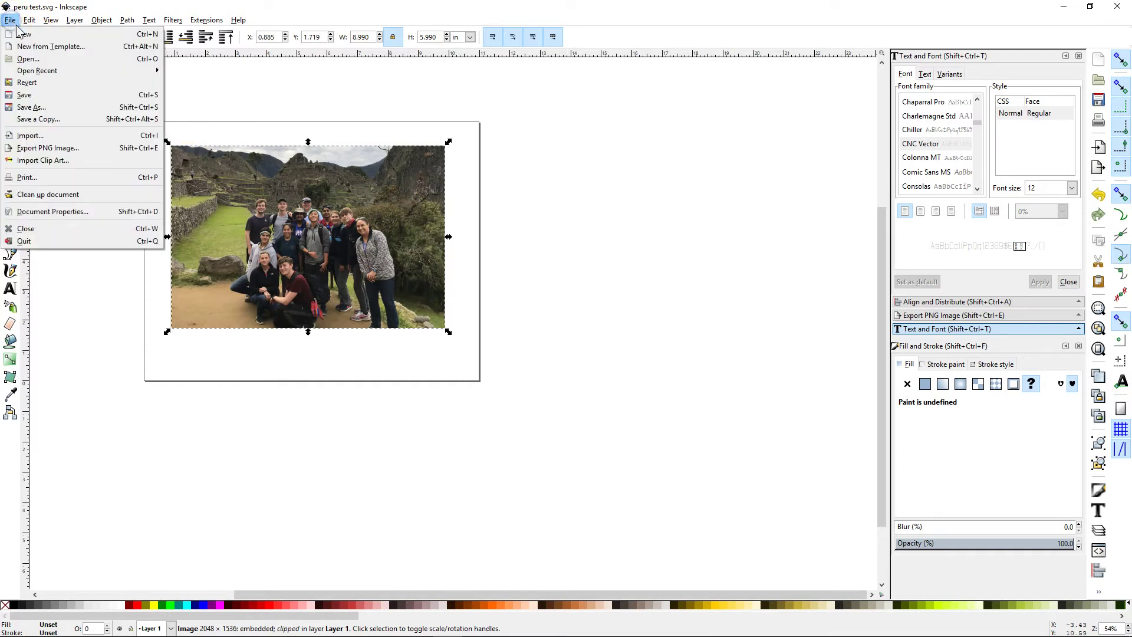
{"action": "left_click", "coordinate": [47, 148]}
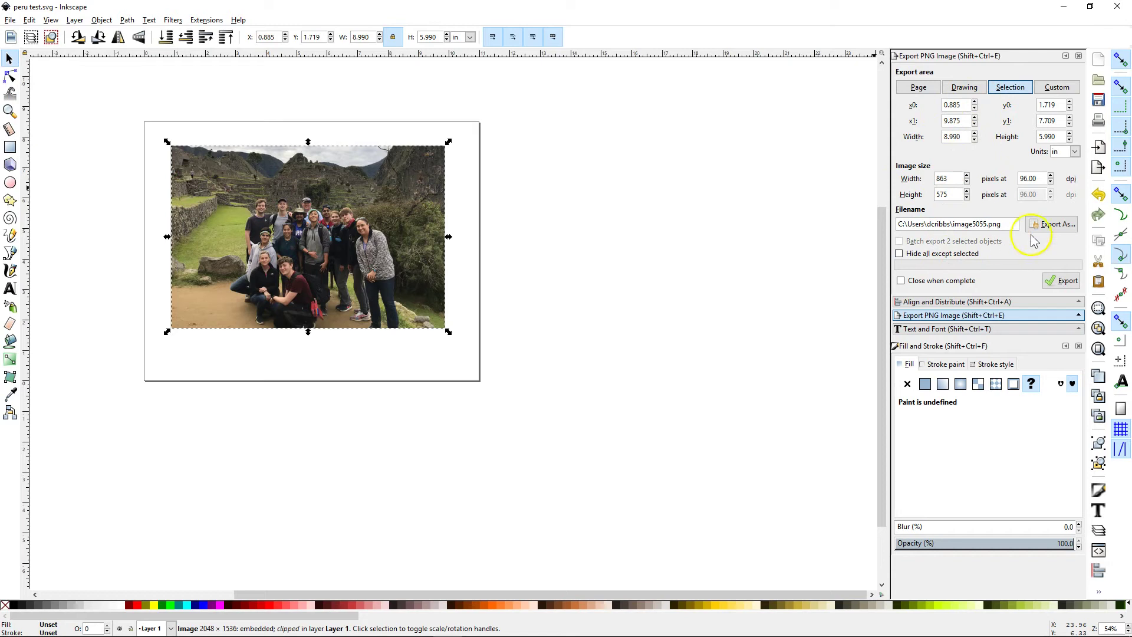
{"action": "left_click", "coordinate": [1051, 225]}
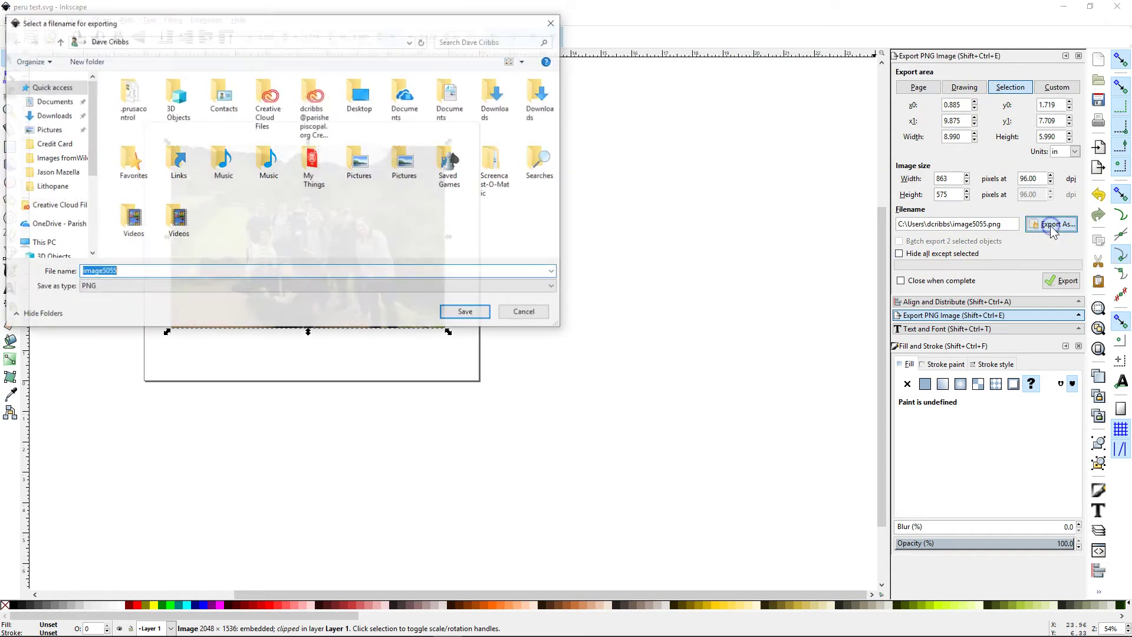
{"action": "left_click", "coordinate": [54, 102]}
{"action": "scroll", "coordinate": [189, 219], "scroll_direction": "down", "scroll_amount": 5}
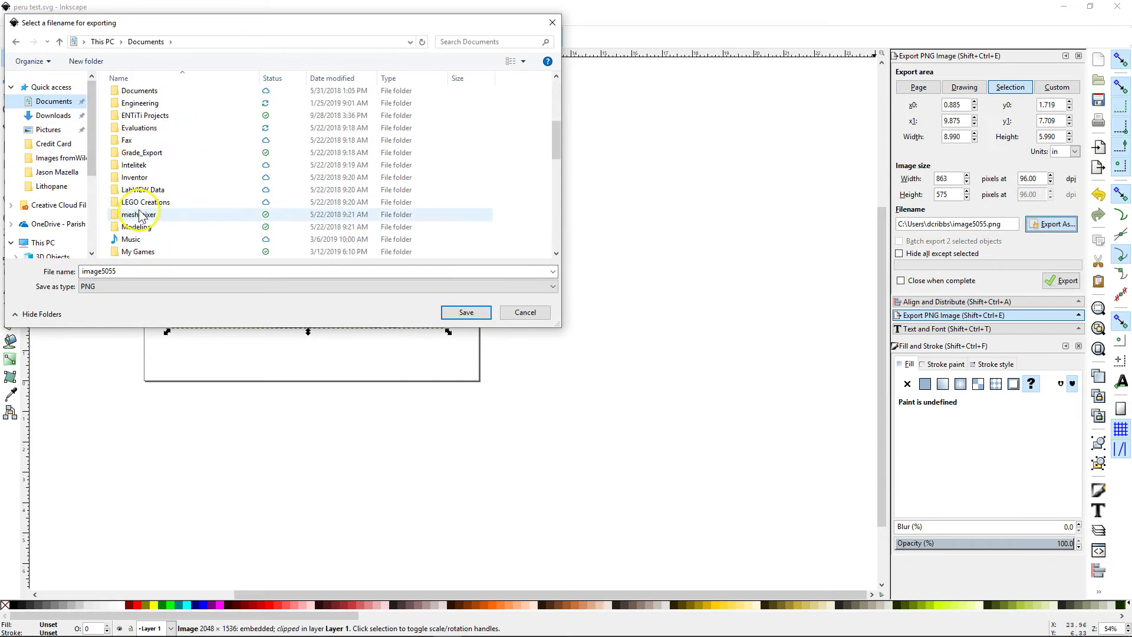
{"action": "double_click", "coordinate": [139, 104]}
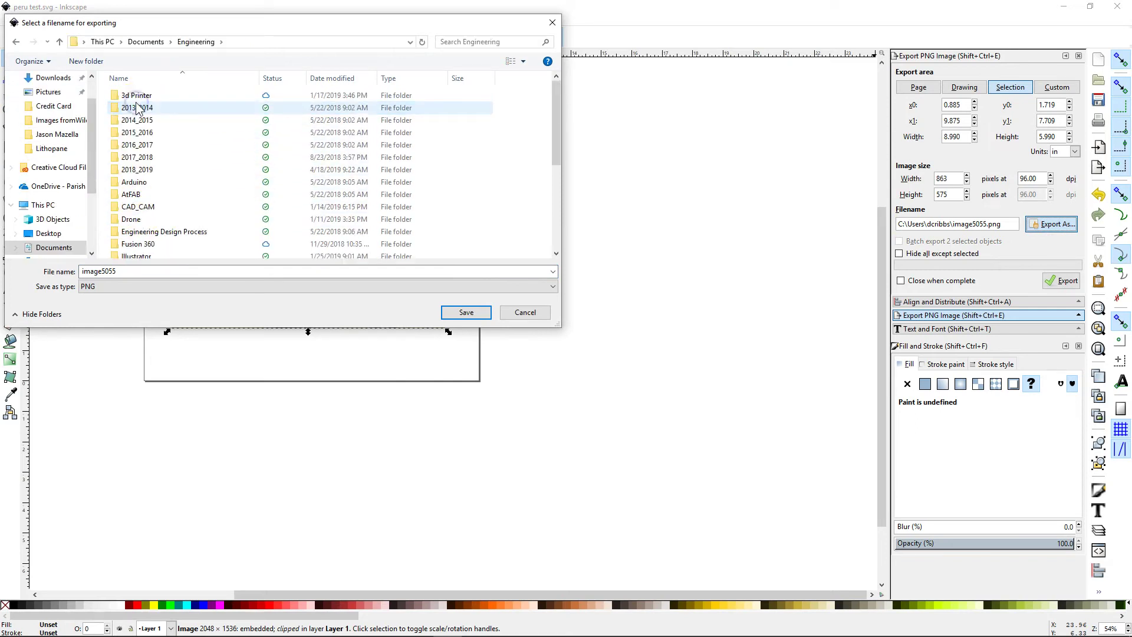
{"action": "double_click", "coordinate": [135, 96]}
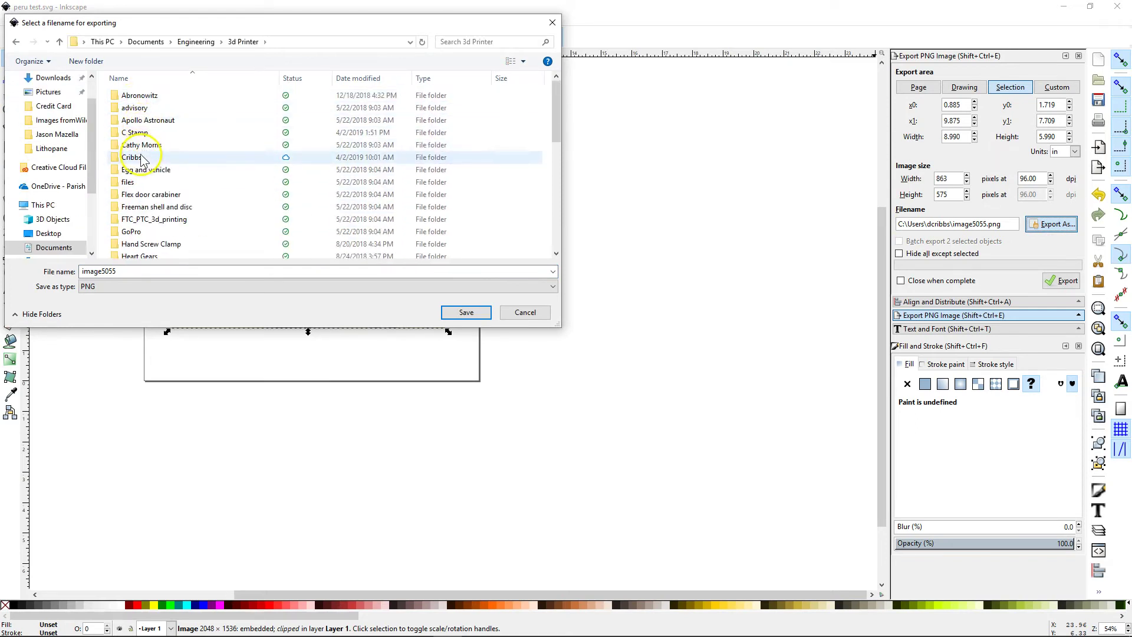
{"action": "double_click", "coordinate": [141, 160]}
{"action": "double_click", "coordinate": [141, 96]}
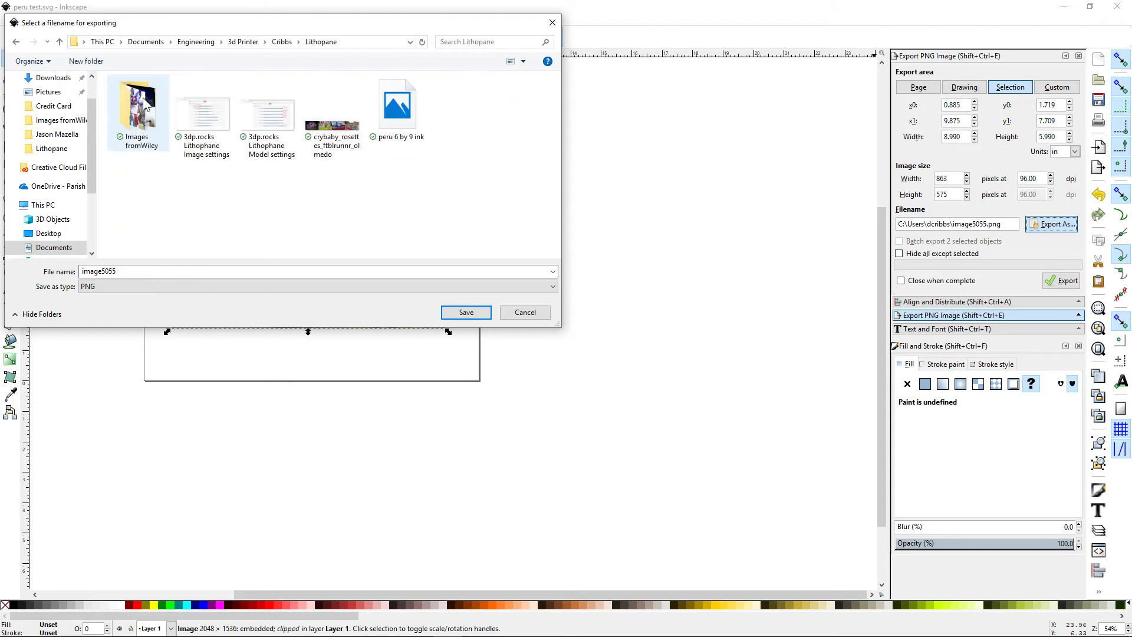
Step: Name the export file 'peru test.png' and confirm it
{"action": "double_click", "coordinate": [124, 269]}
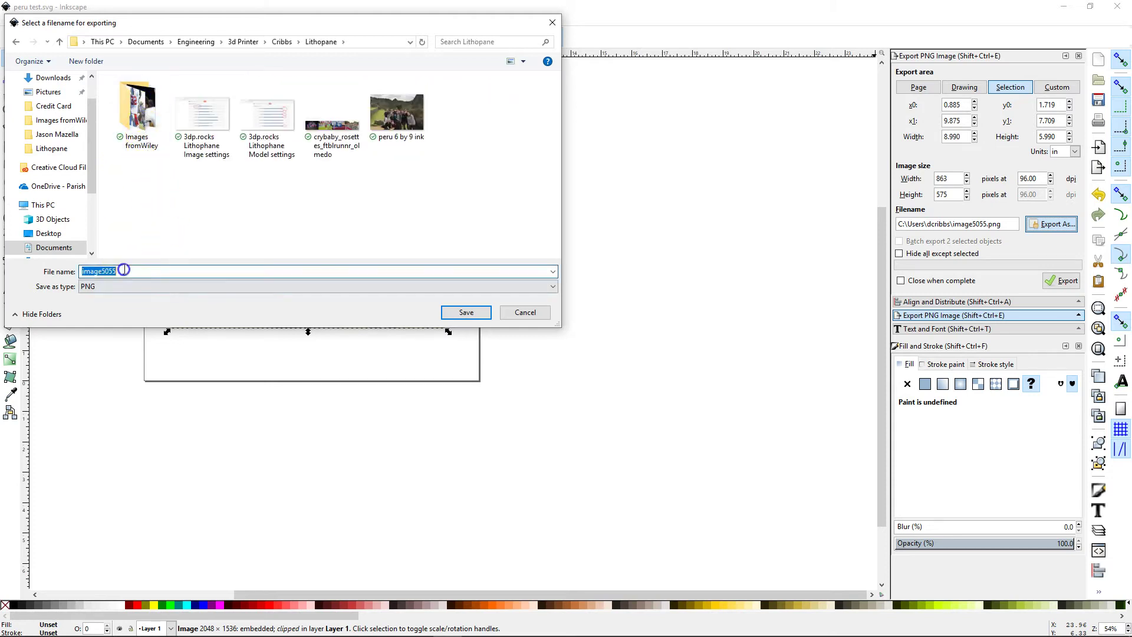
{"action": "type", "text": "per"}
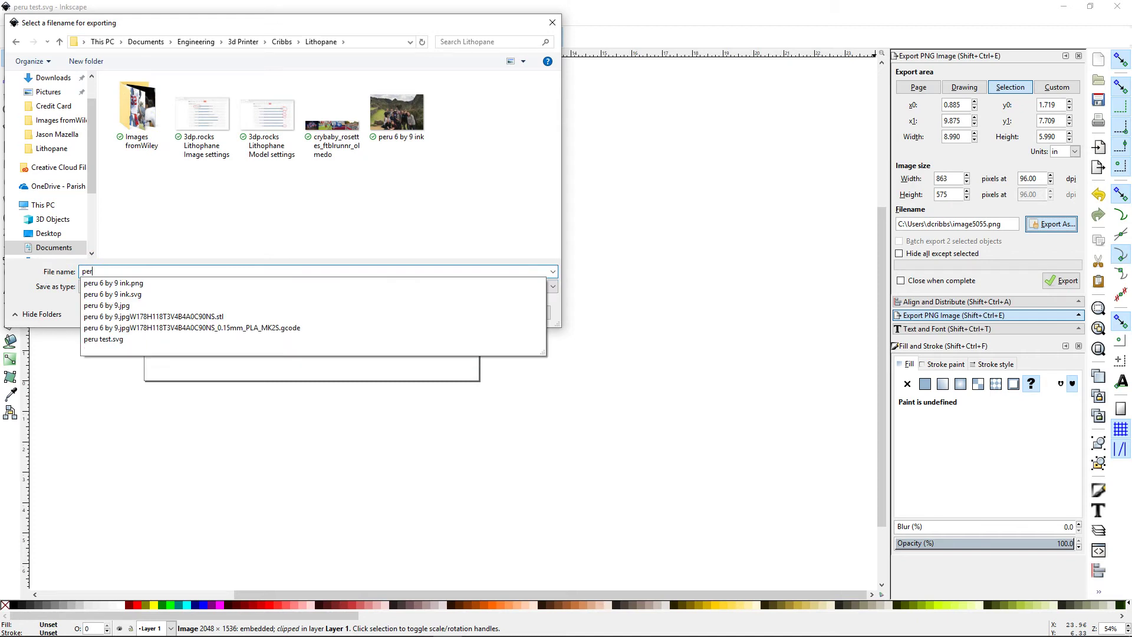
{"action": "type", "text": "u test"}
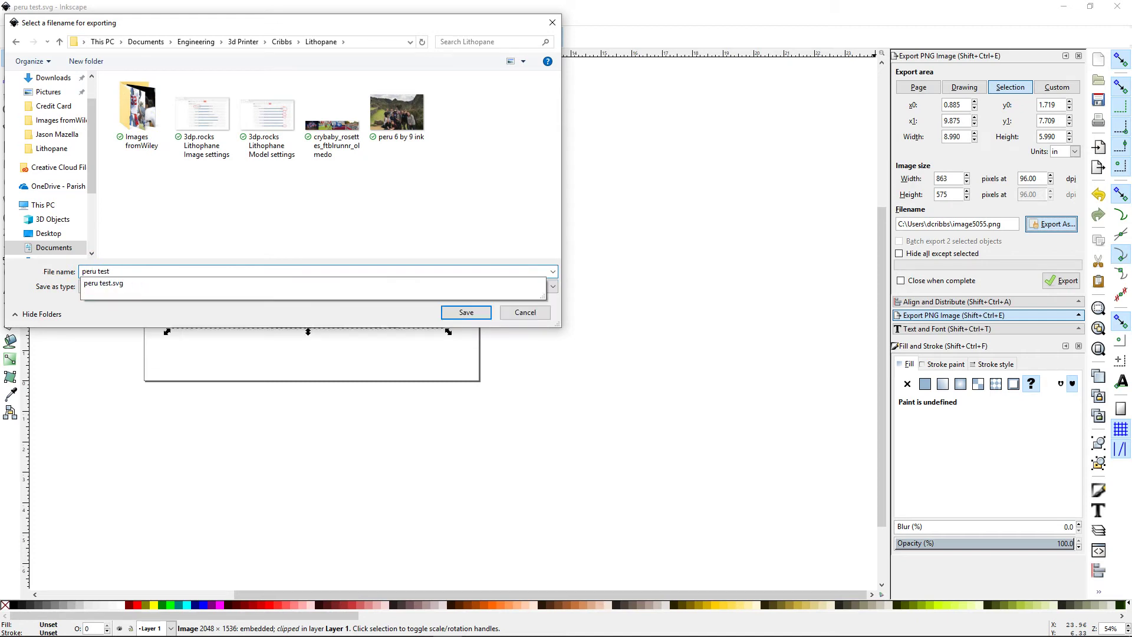
{"action": "left_click", "coordinate": [143, 268]}
{"action": "left_click", "coordinate": [109, 315]}
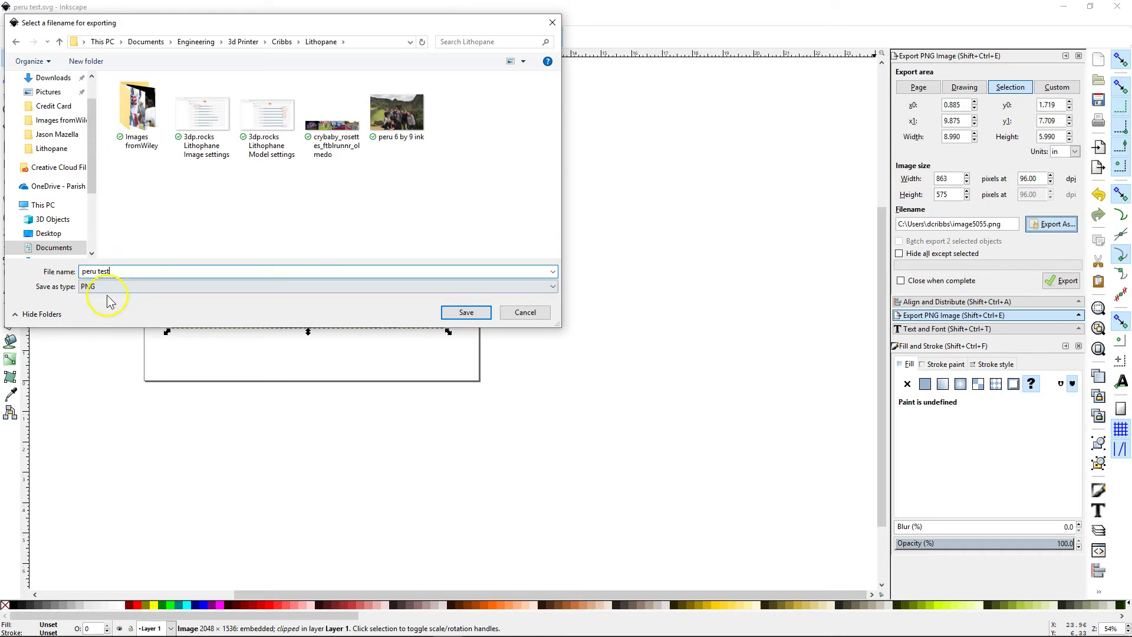
{"action": "left_click", "coordinate": [464, 313]}
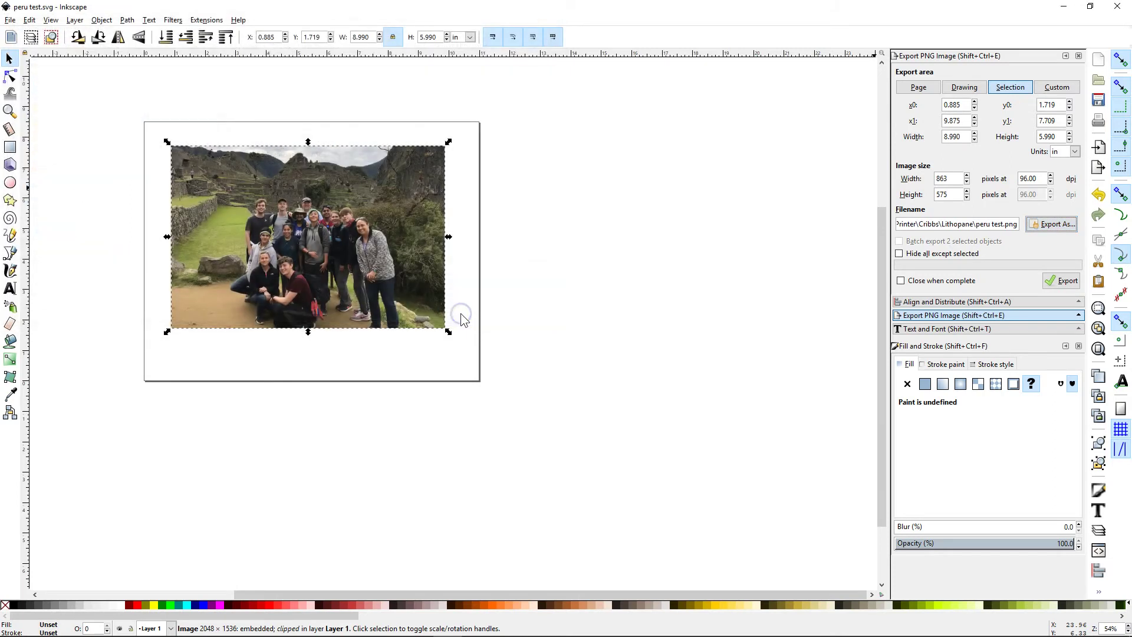
Step: Deselect the image, minimize Inkscape, and switch to the Image to Lithophane browser tab
{"action": "left_click", "coordinate": [420, 355]}
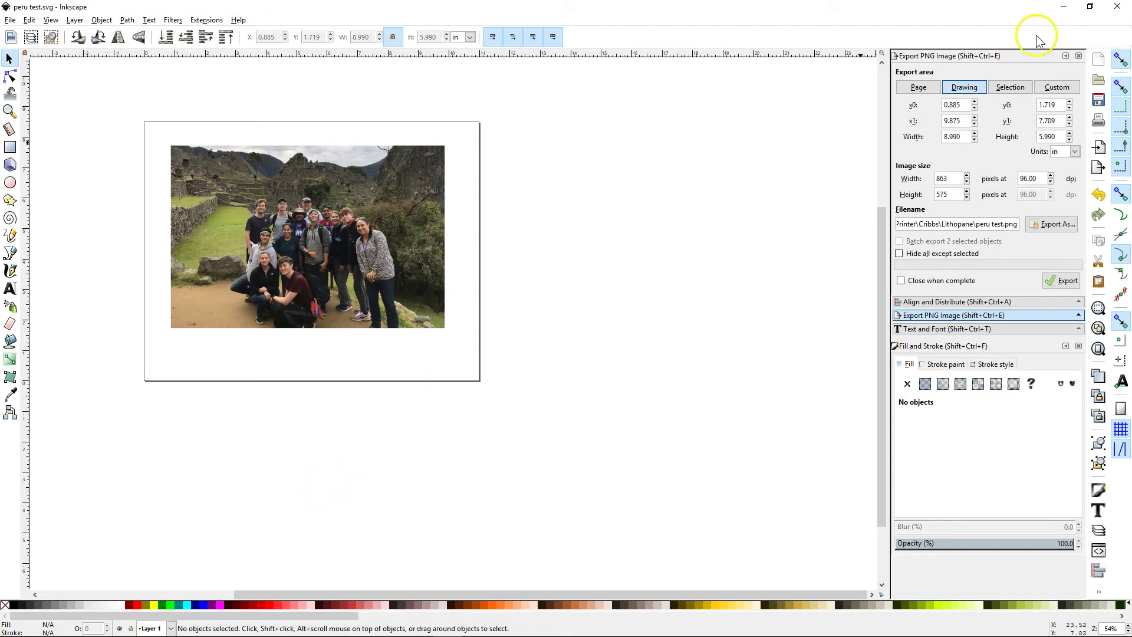
{"action": "left_click", "coordinate": [1060, 10]}
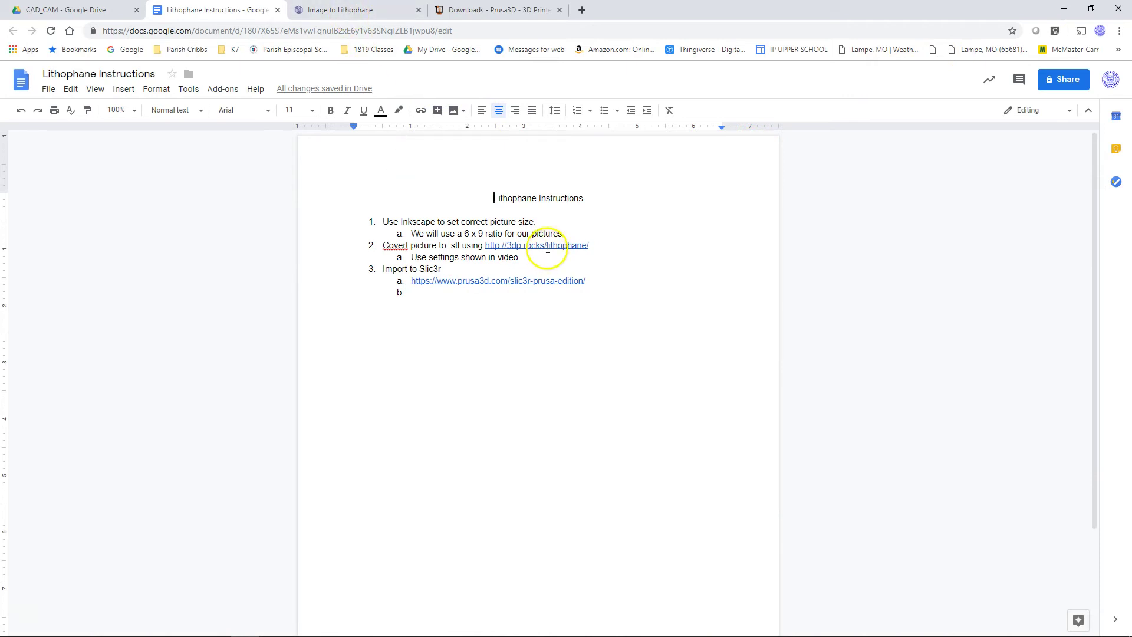
{"action": "left_click", "coordinate": [354, 10]}
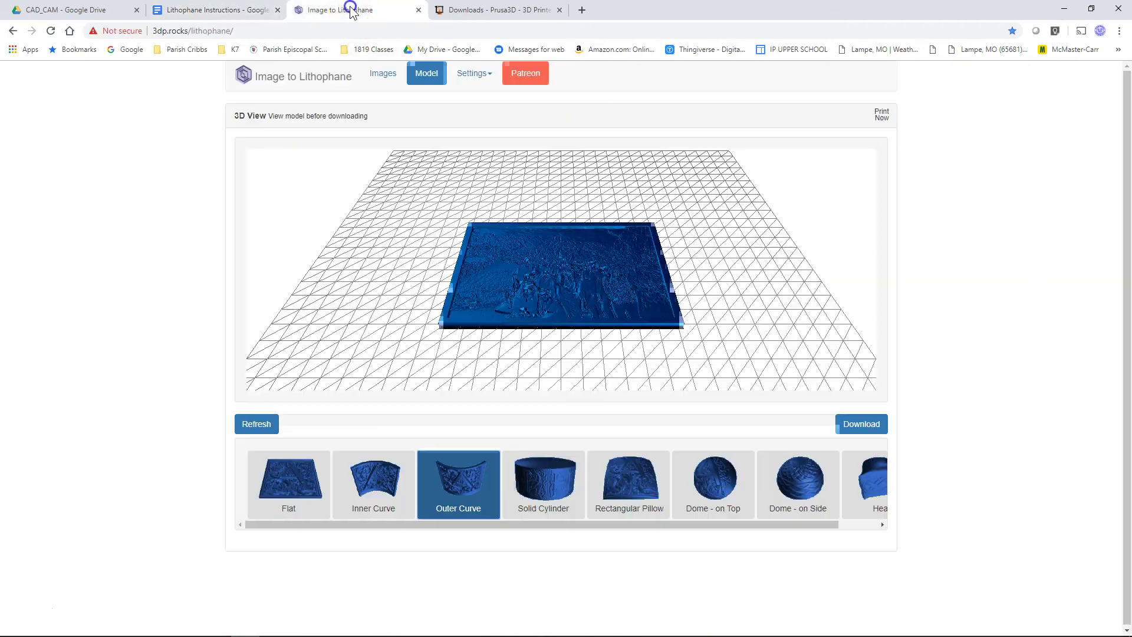
Step: Start choosing a new source image from the Lithopane folder, then return to Inkscape
{"action": "left_click", "coordinate": [380, 71]}
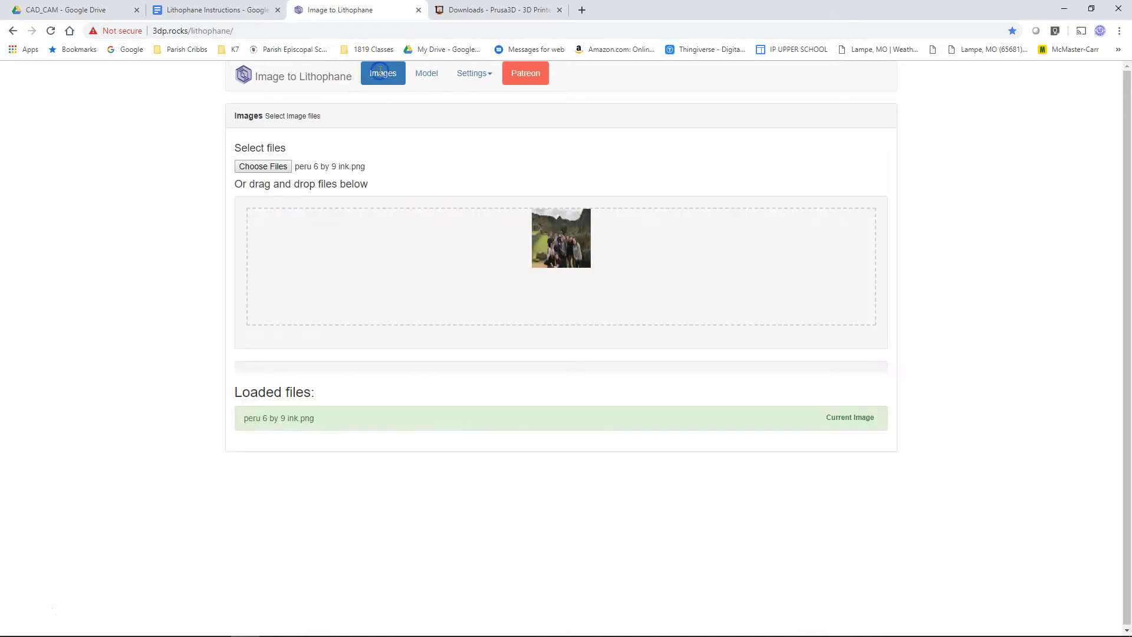
{"action": "left_click", "coordinate": [274, 168]}
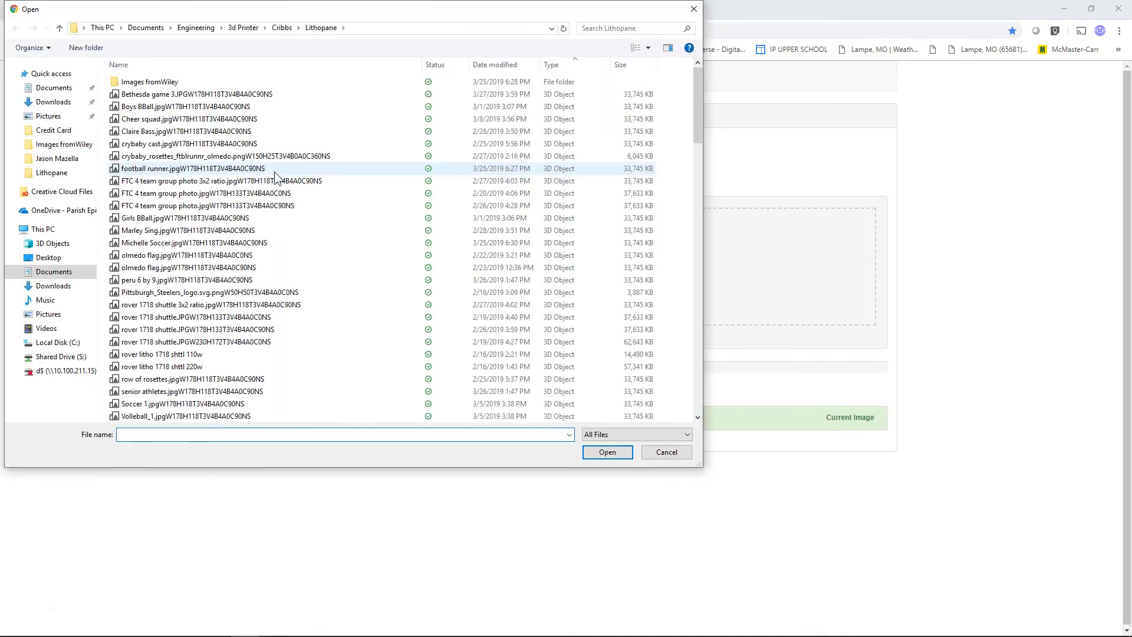
{"action": "scroll", "coordinate": [263, 195], "scroll_direction": "down", "scroll_amount": 5}
{"action": "scroll", "coordinate": [263, 194], "scroll_direction": "down", "scroll_amount": 10}
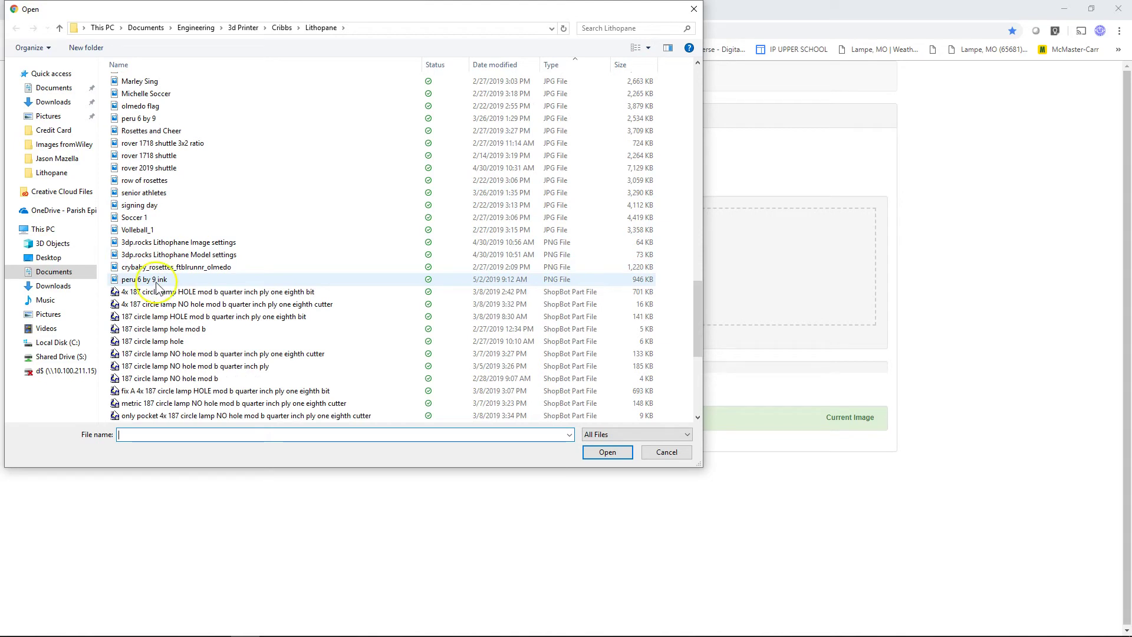
{"action": "left_click", "coordinate": [446, 630]}
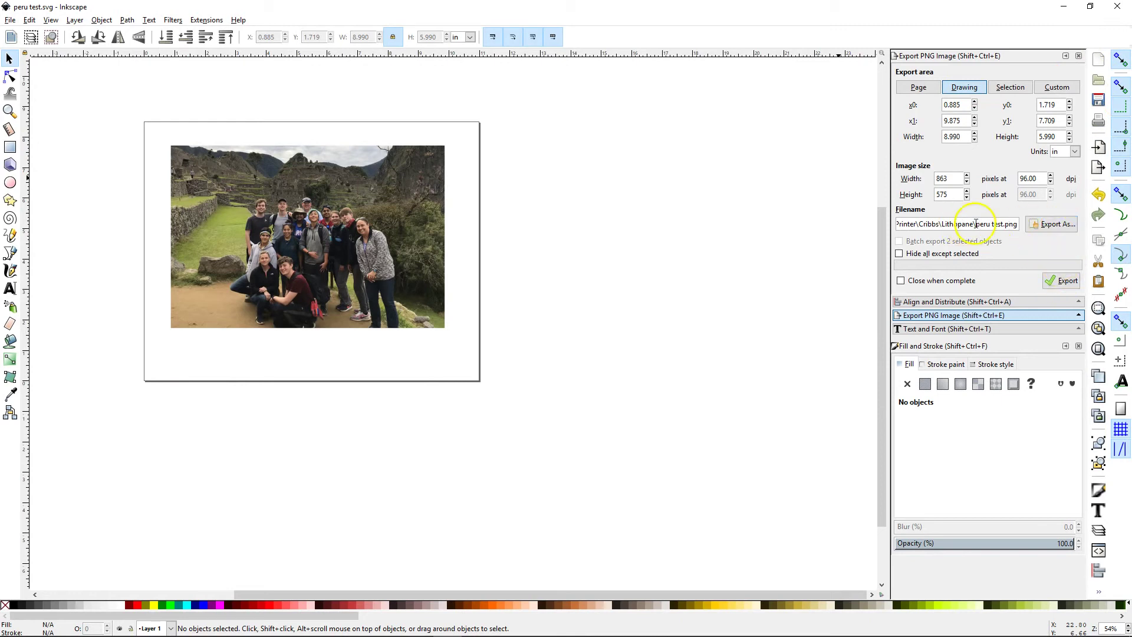
Step: Export the whole drawing as peru test.png (863 × 575 px) into the Lithopane folder
{"action": "left_click", "coordinate": [1066, 282]}
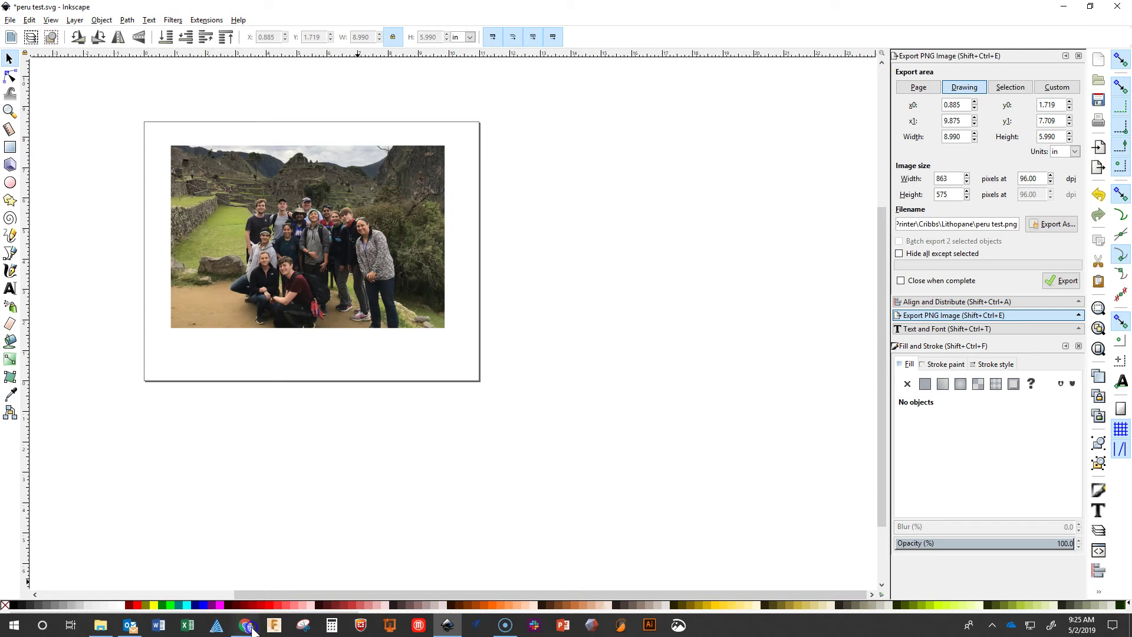
Step: Pick peru test.png in the waiting Open dialog and load it as the lithophane image
{"action": "left_click", "coordinate": [252, 629]}
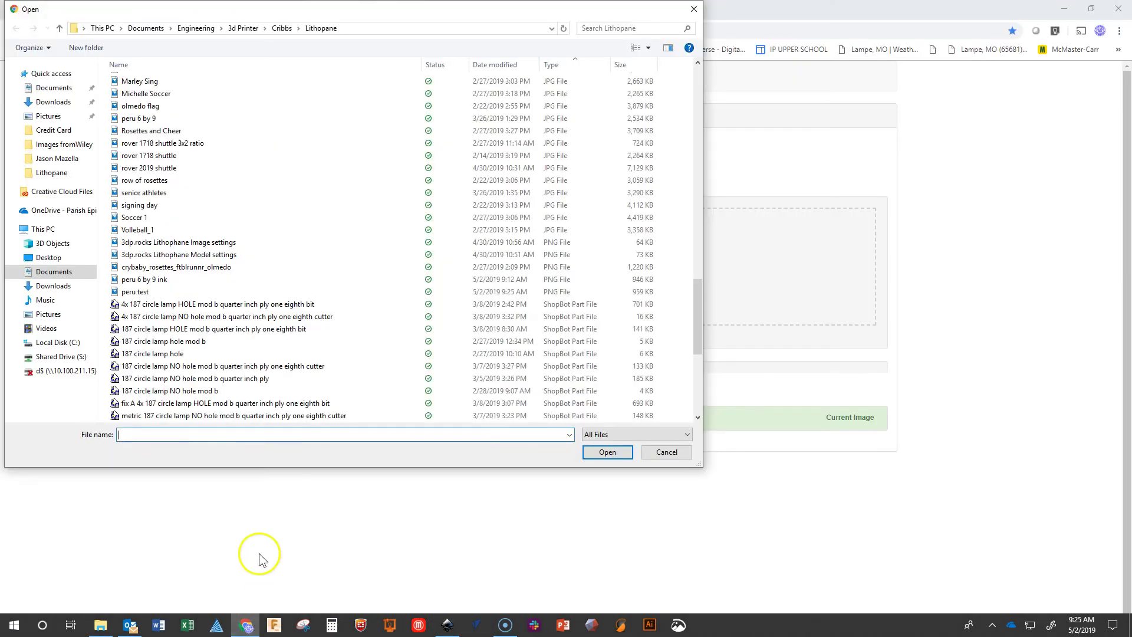
{"action": "left_click", "coordinate": [140, 292]}
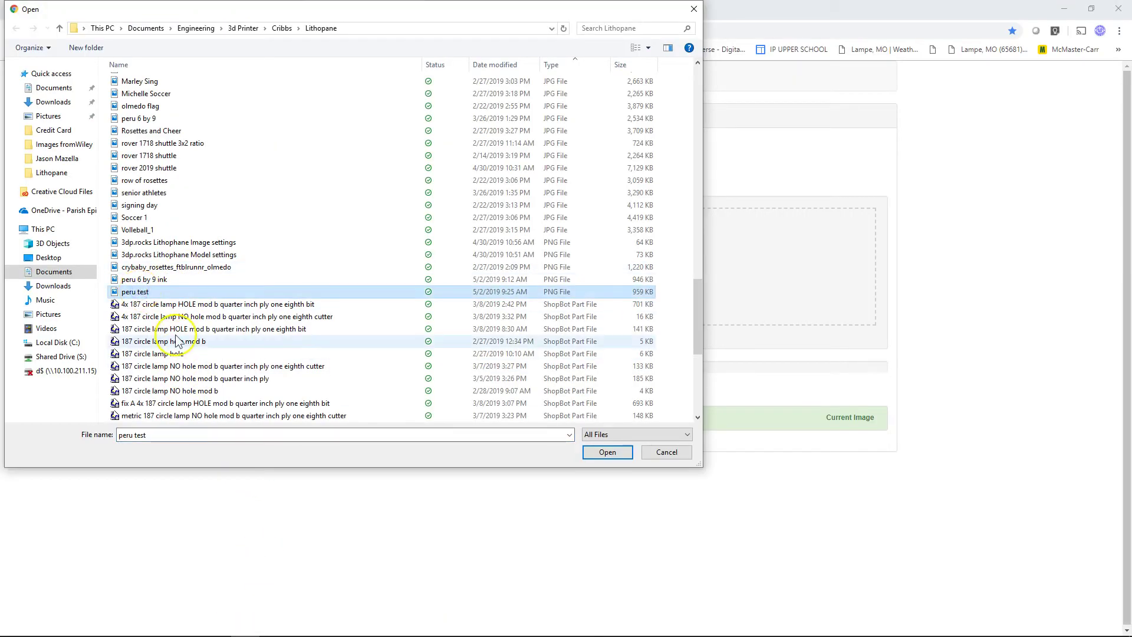
{"action": "left_click", "coordinate": [602, 451]}
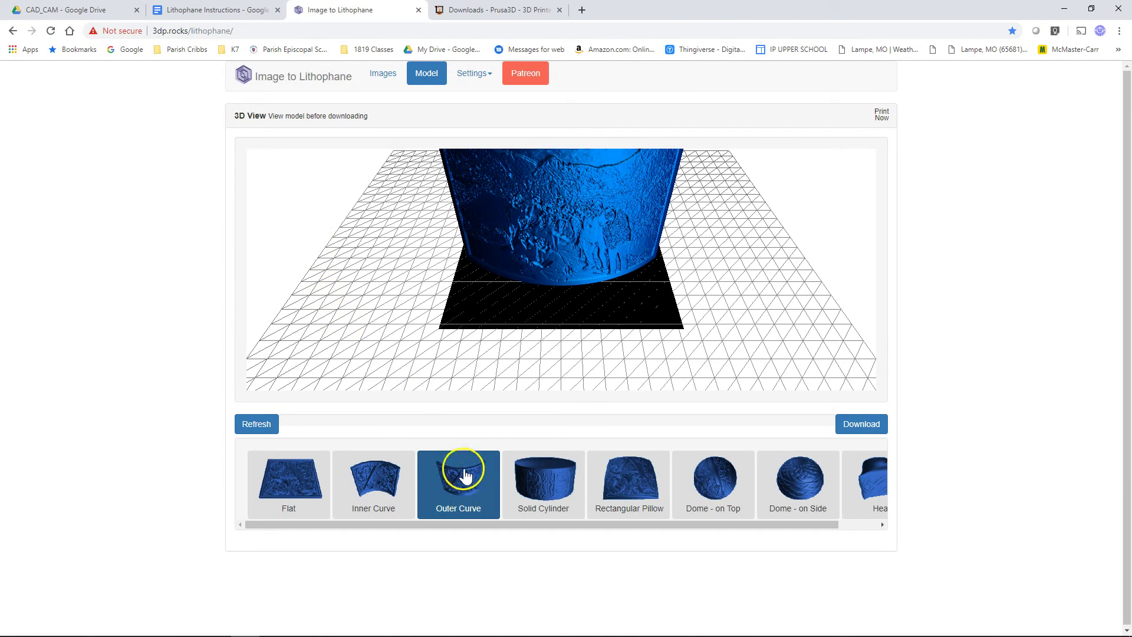
{"action": "left_click", "coordinate": [375, 487]}
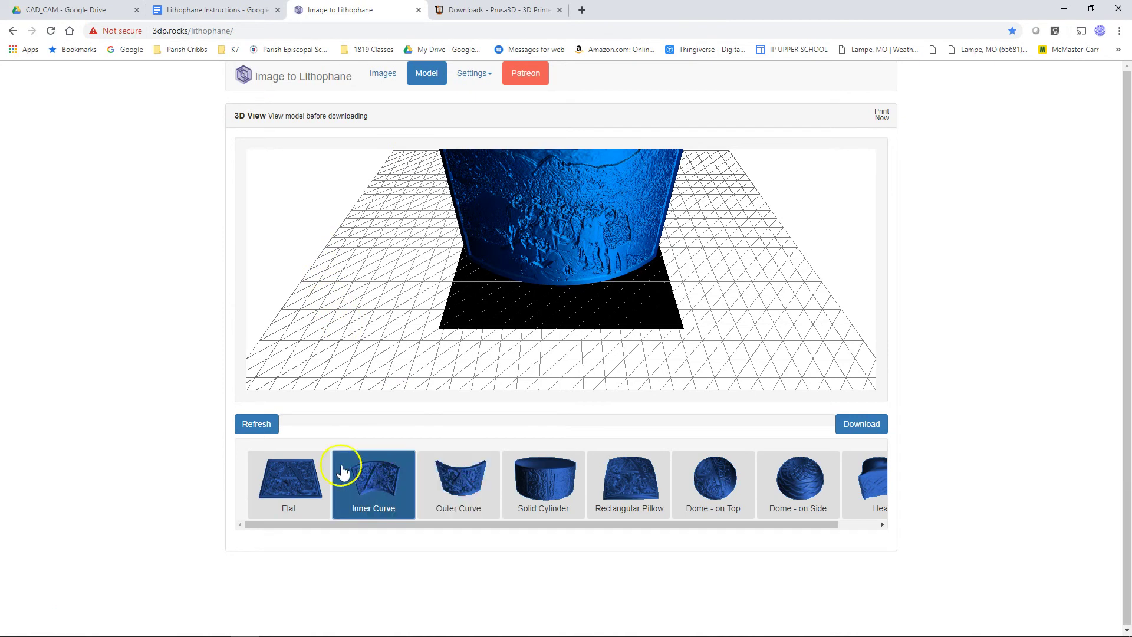
{"action": "left_click", "coordinate": [258, 423]}
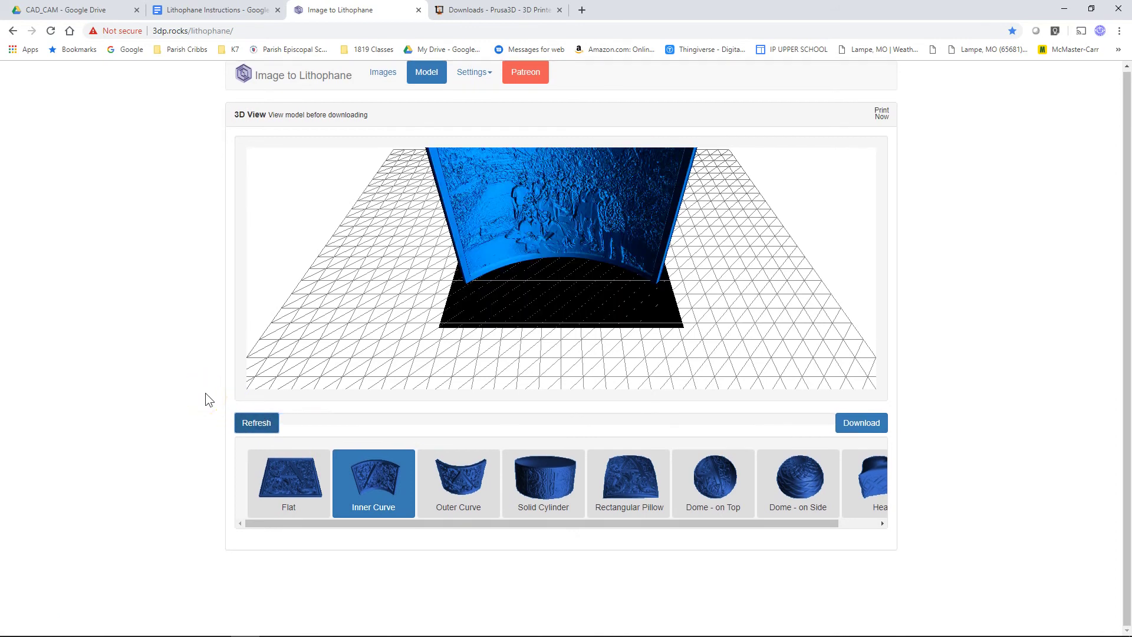
{"action": "left_click_drag", "start_coordinate": [628, 235], "coordinate": [602, 248]}
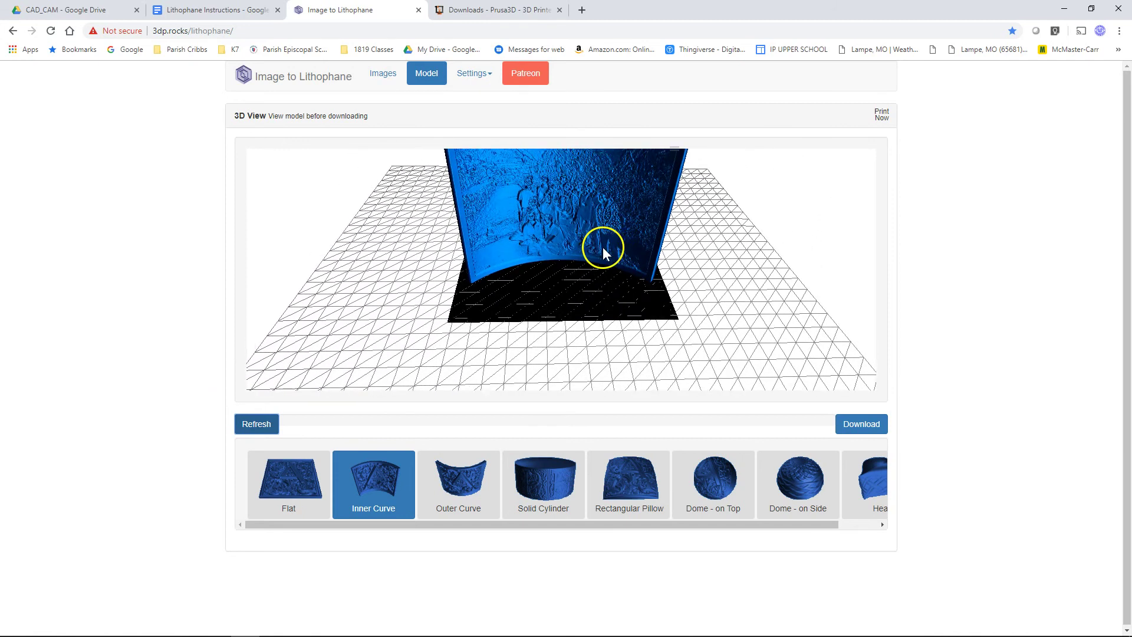
{"action": "left_click", "coordinate": [472, 484]}
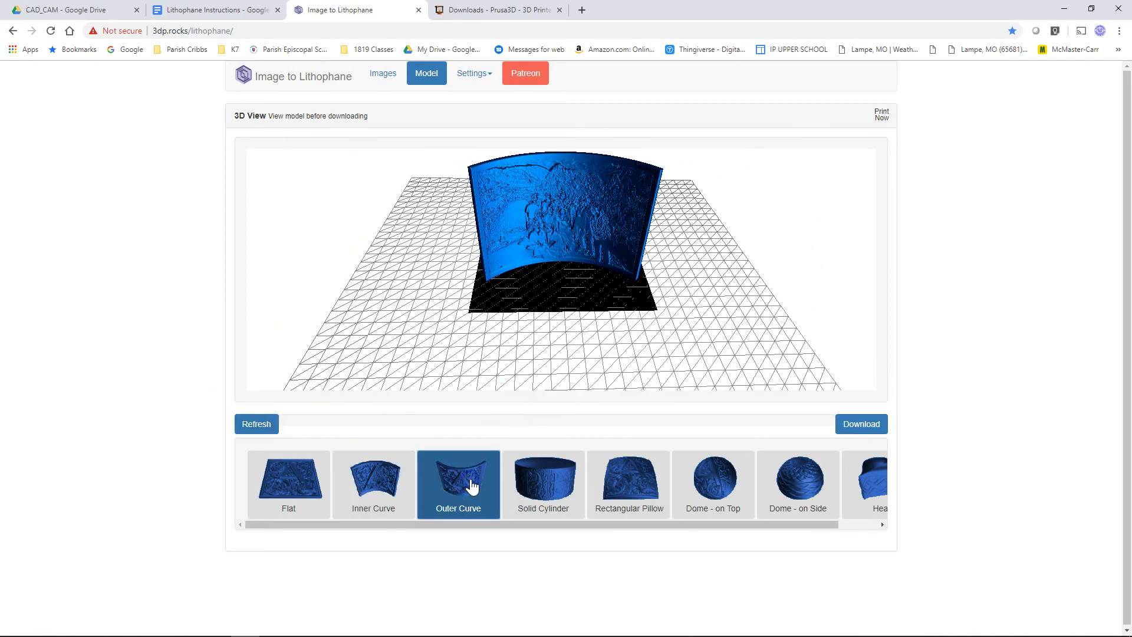
{"action": "left_click", "coordinate": [266, 423]}
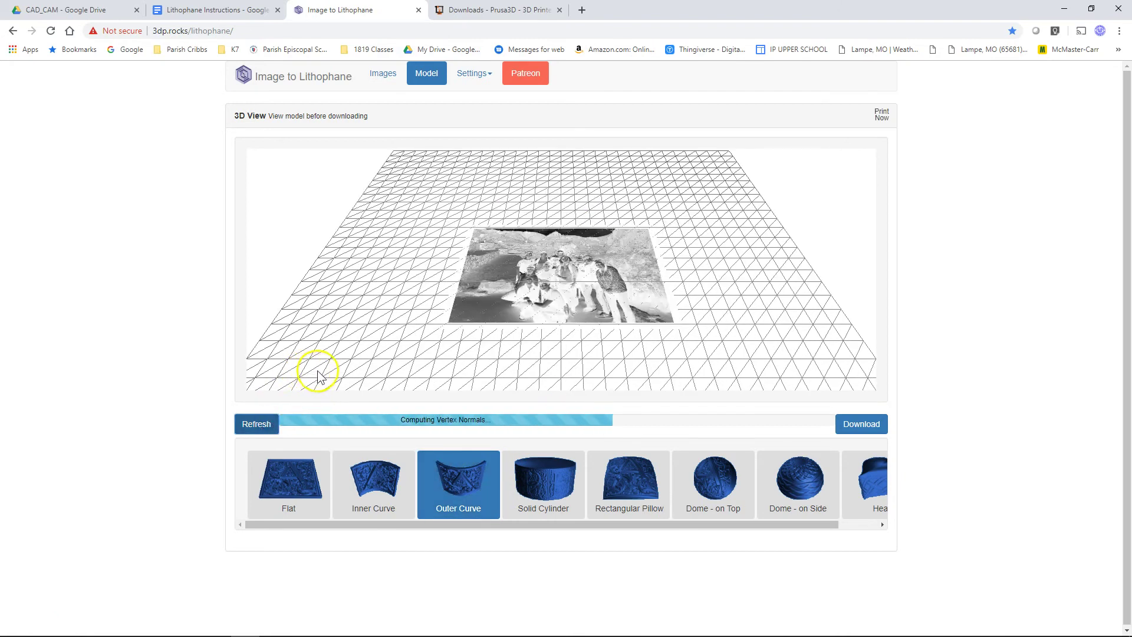
Step: Review Model Settings, then Image Settings (positive image, no mirror or flip, repeat 1)
{"action": "left_click", "coordinate": [488, 75]}
{"action": "left_click", "coordinate": [491, 99]}
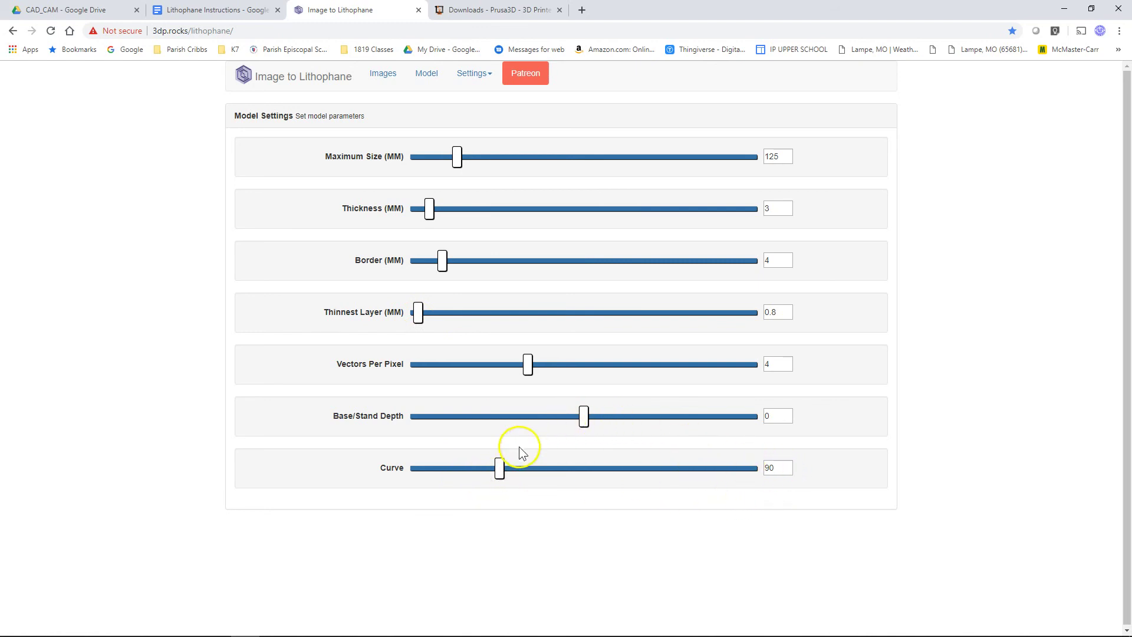
{"action": "left_click", "coordinate": [487, 77]}
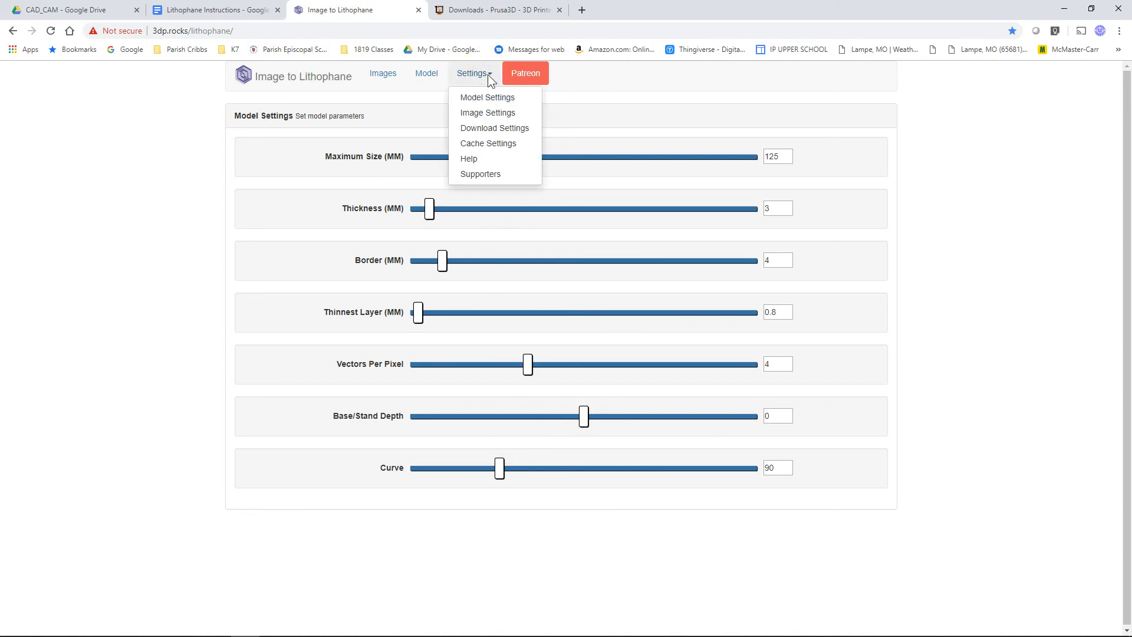
{"action": "left_click", "coordinate": [487, 115]}
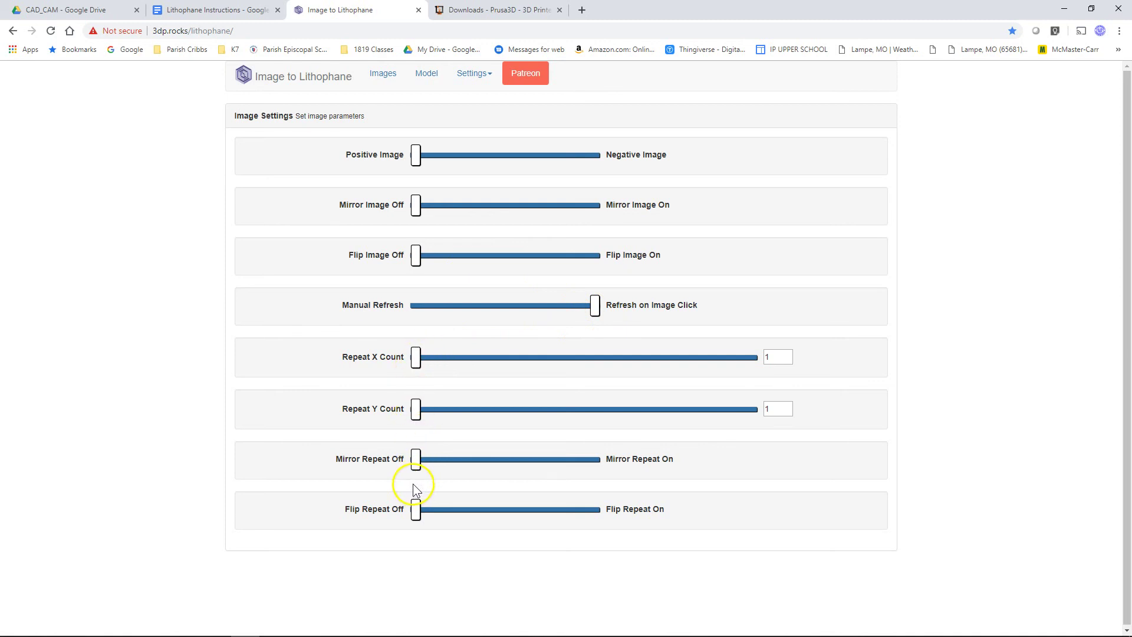
Step: Return to the 3D View and download the peru test outer-curve lithophane as STL
{"action": "left_click", "coordinate": [383, 72]}
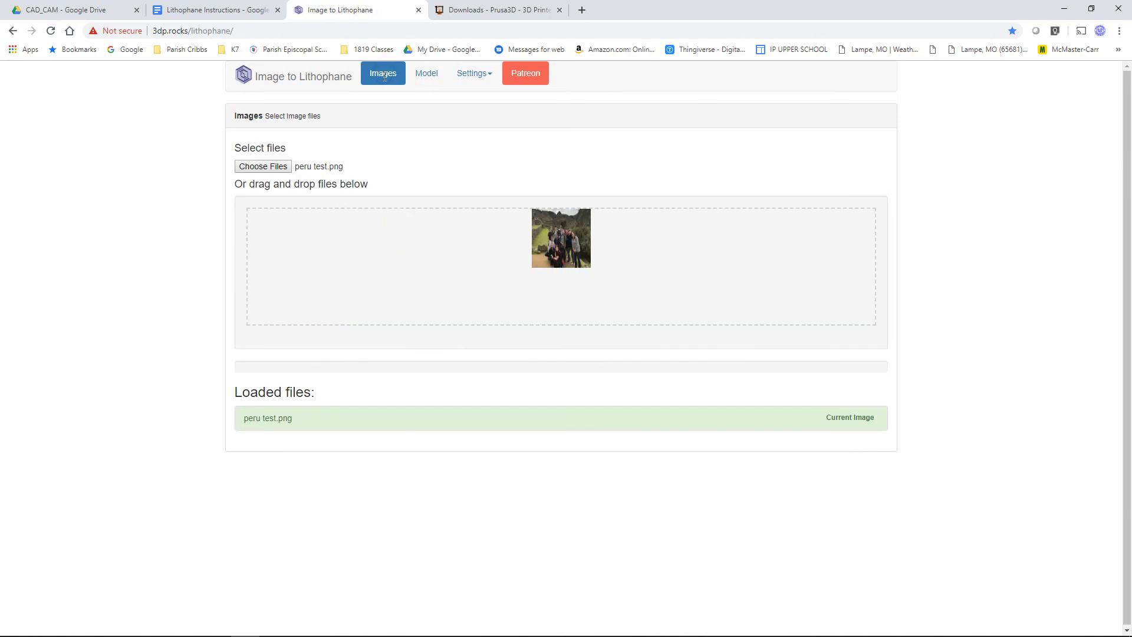
{"action": "left_click", "coordinate": [429, 73]}
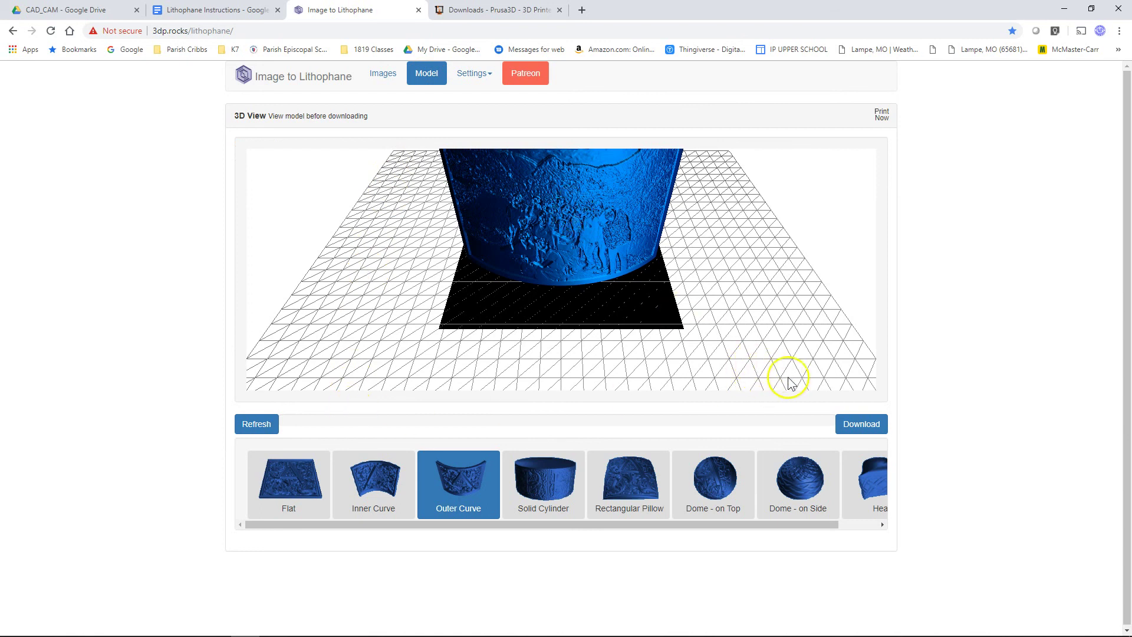
{"action": "left_click", "coordinate": [863, 425]}
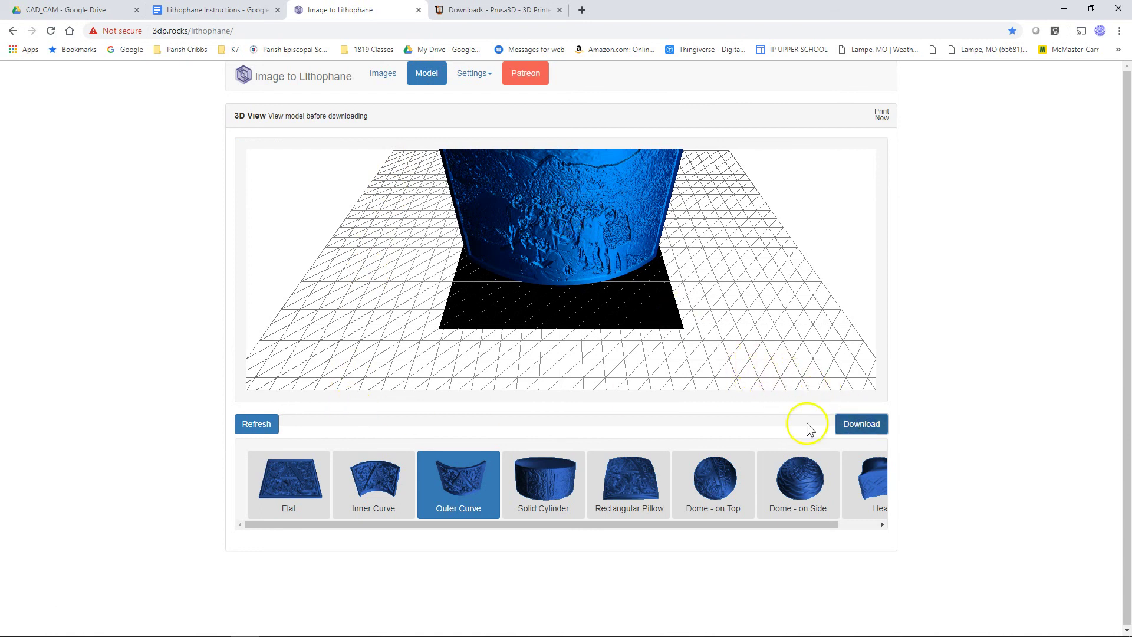